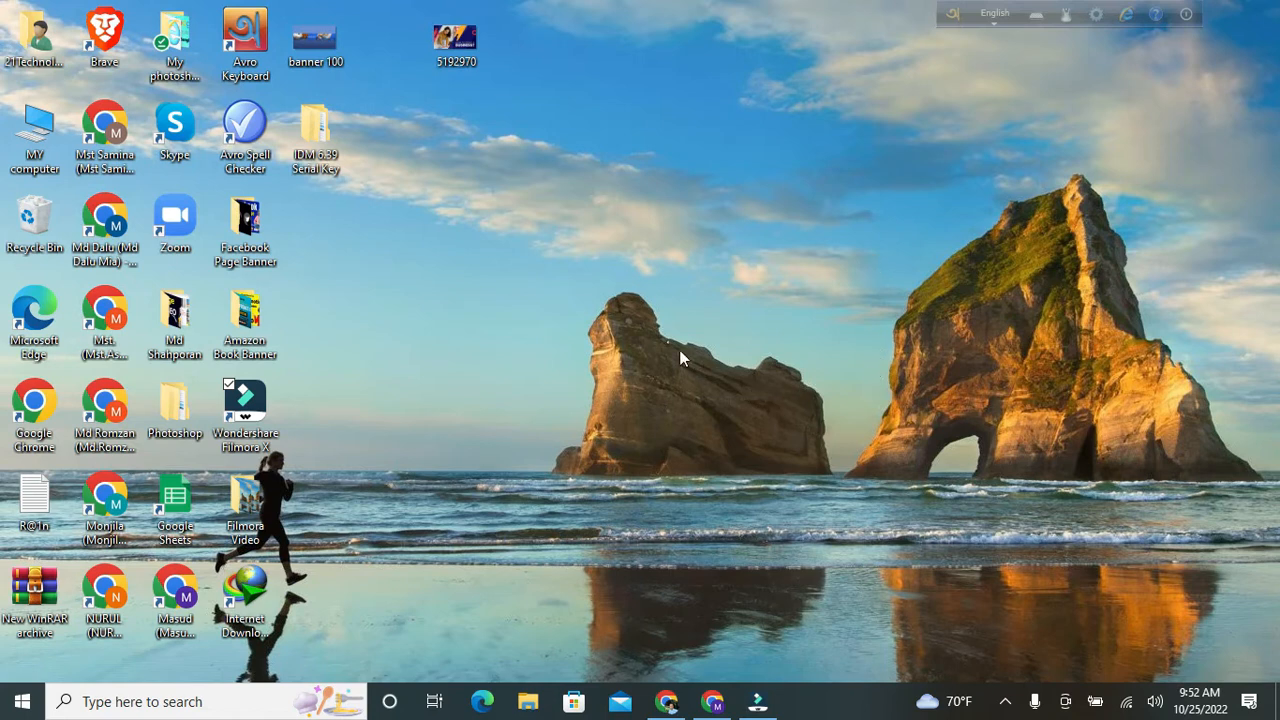
Refresh the desktop, then open YouTube in Chrome from the address bar's recent entries
right_click(601, 347)
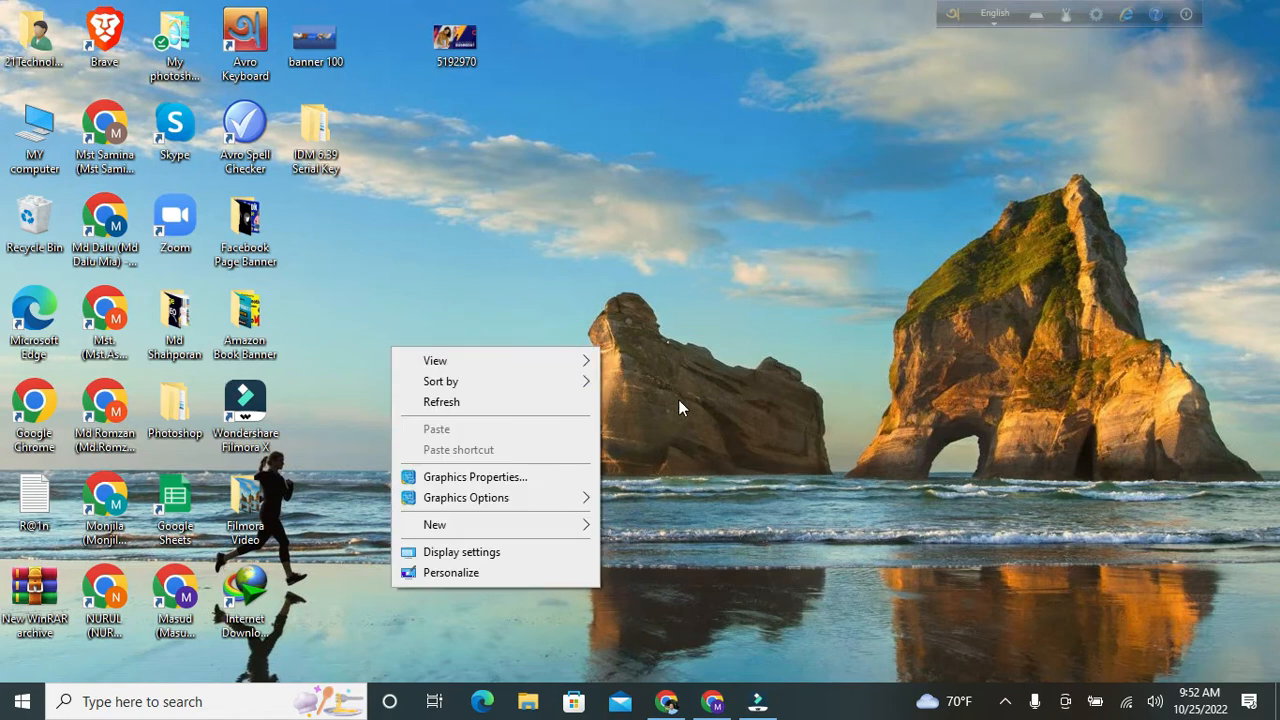
click(543, 403)
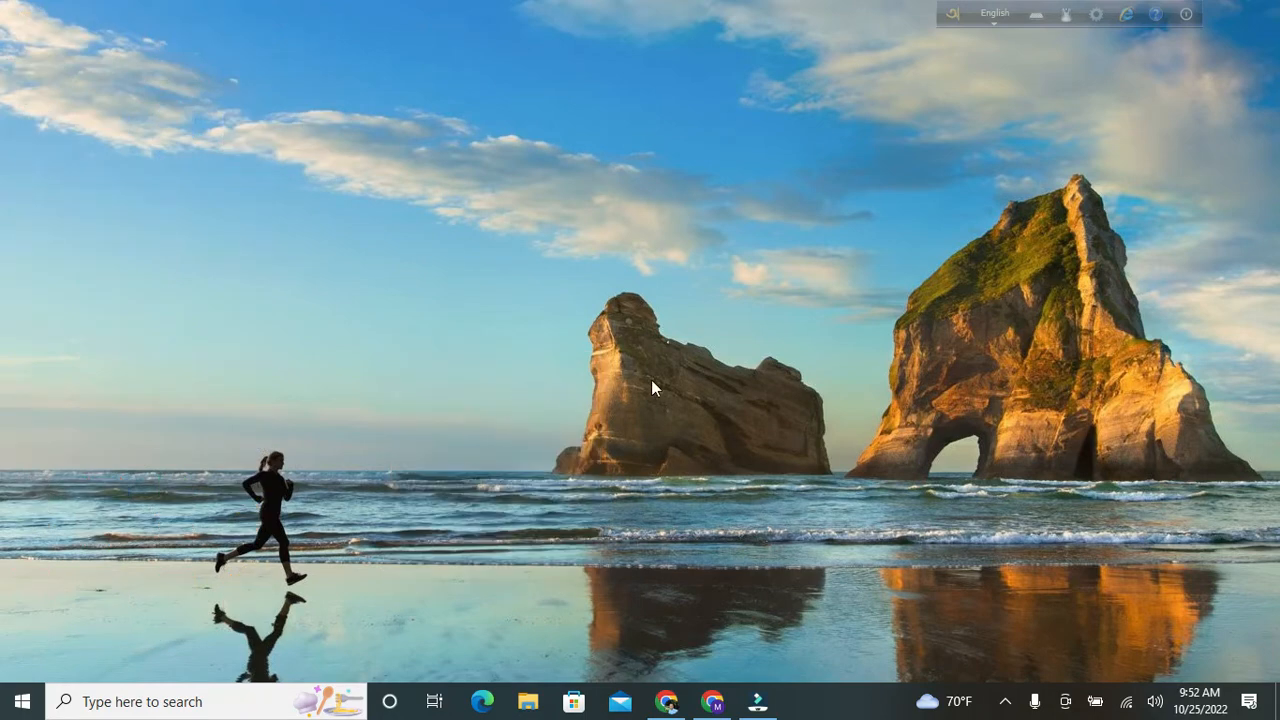
click(712, 701)
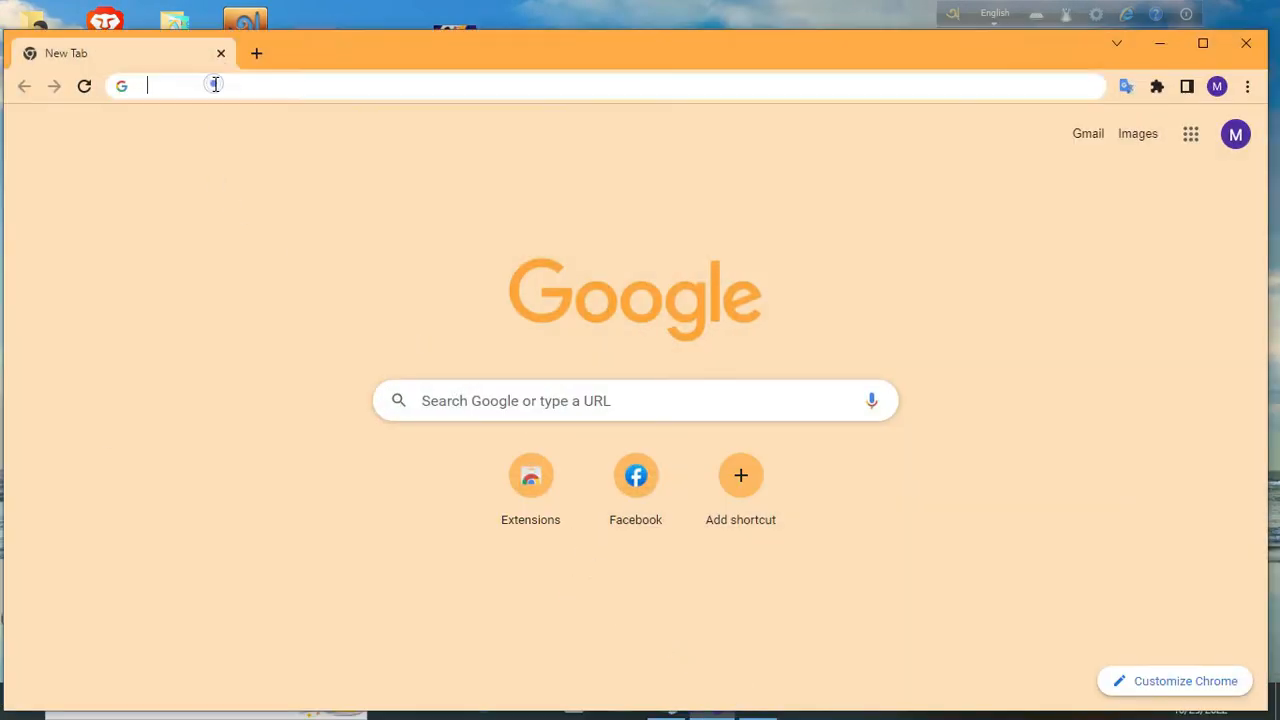
click(214, 86)
click(224, 125)
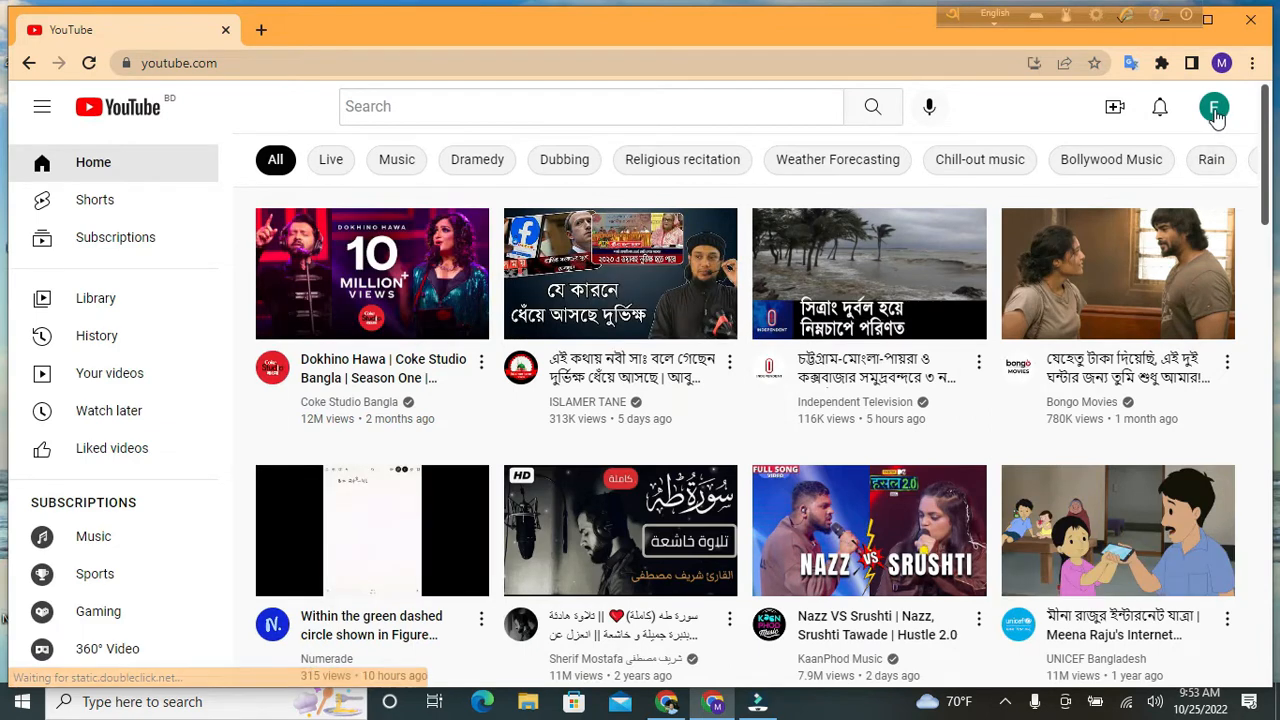
Go to your own channel from the account menu and show its About tab
click(1214, 110)
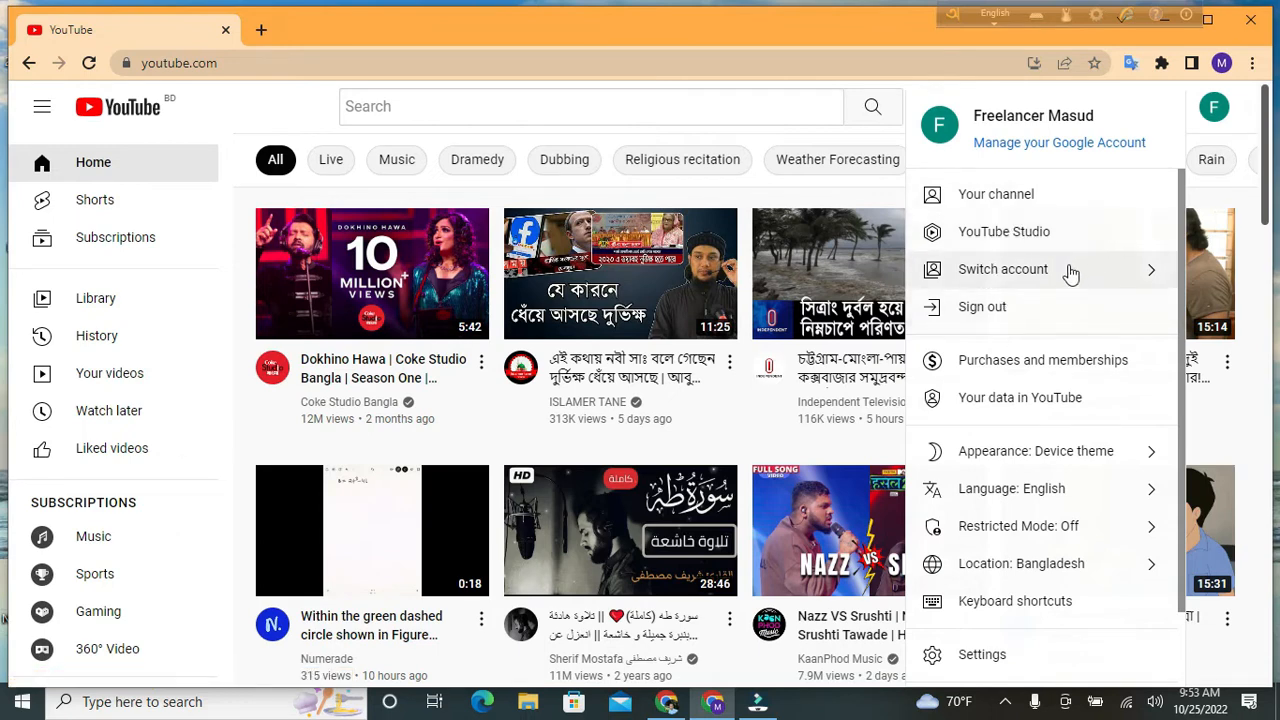
click(1048, 196)
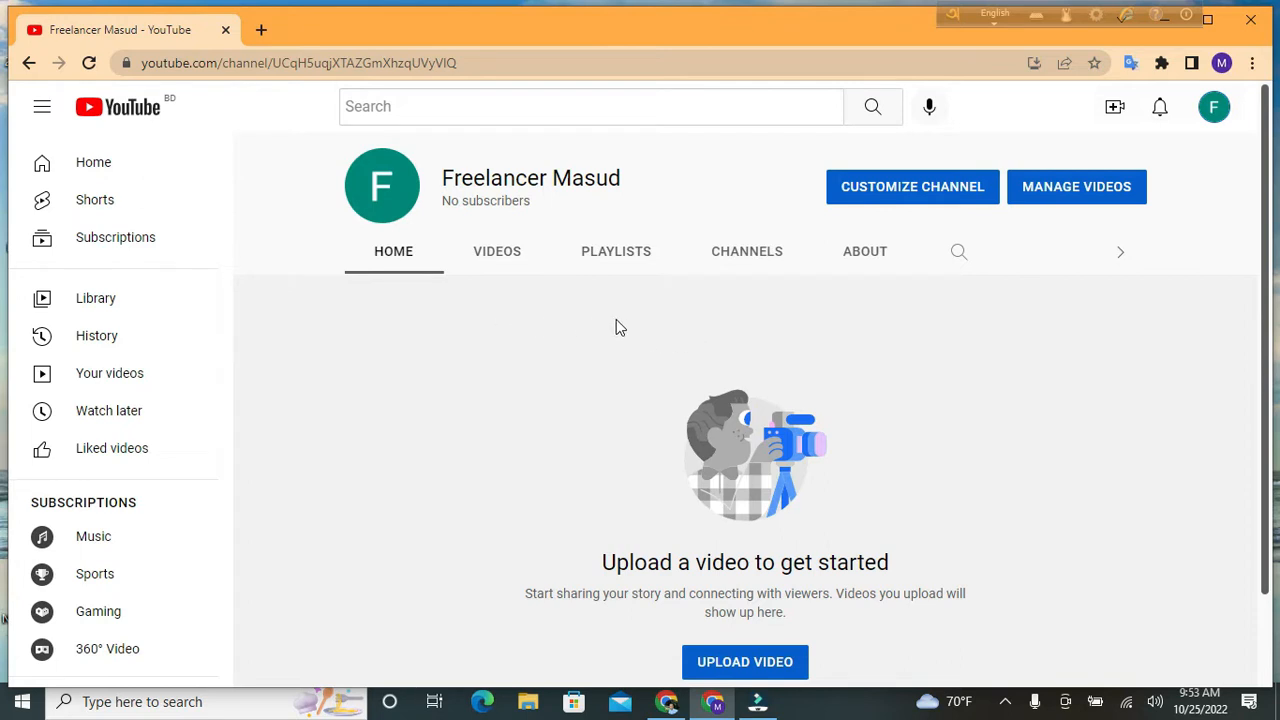
drag(682, 31, 672, 27)
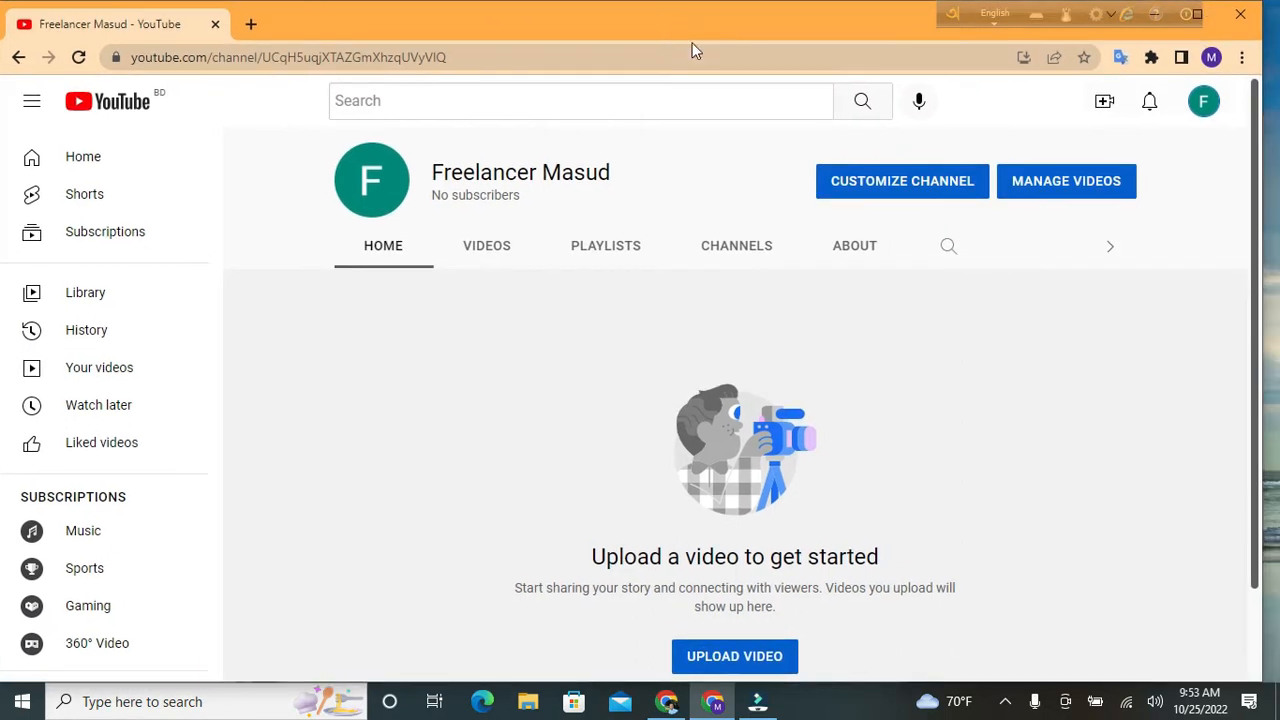
click(859, 253)
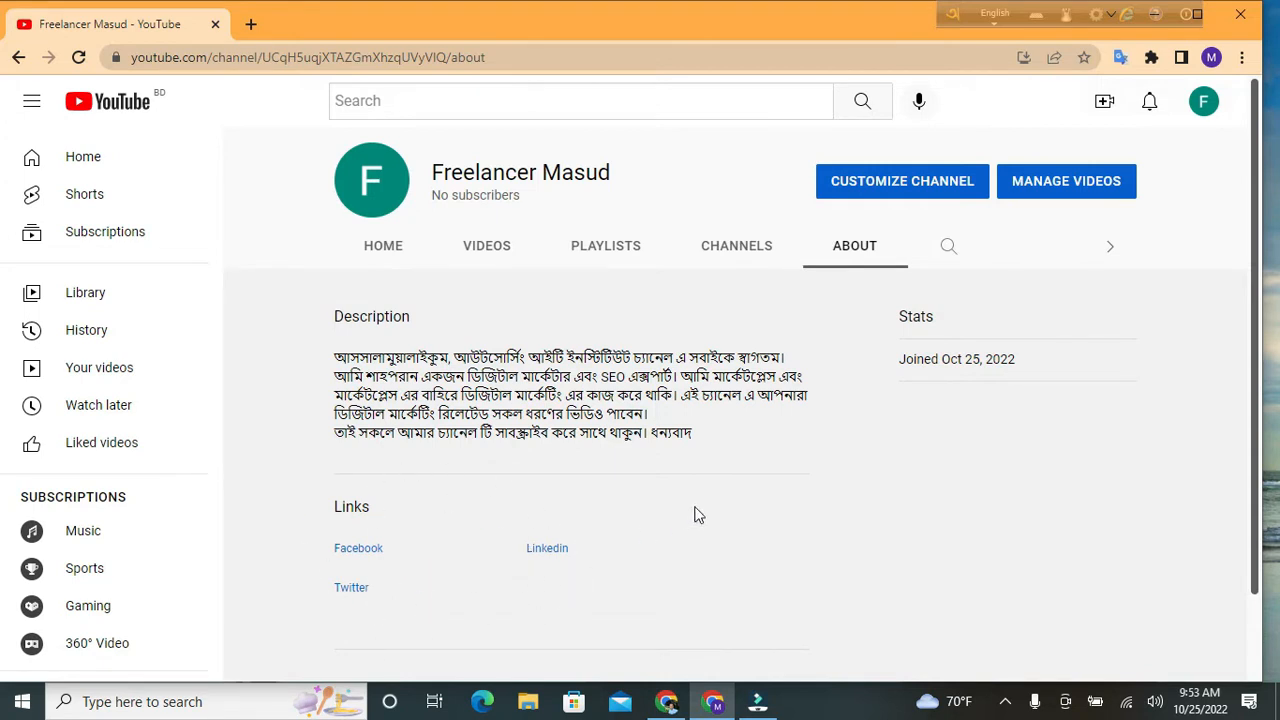
Open channel customization at Basic info and scroll down to the Facebook, Linkedin and Twitter links
click(888, 182)
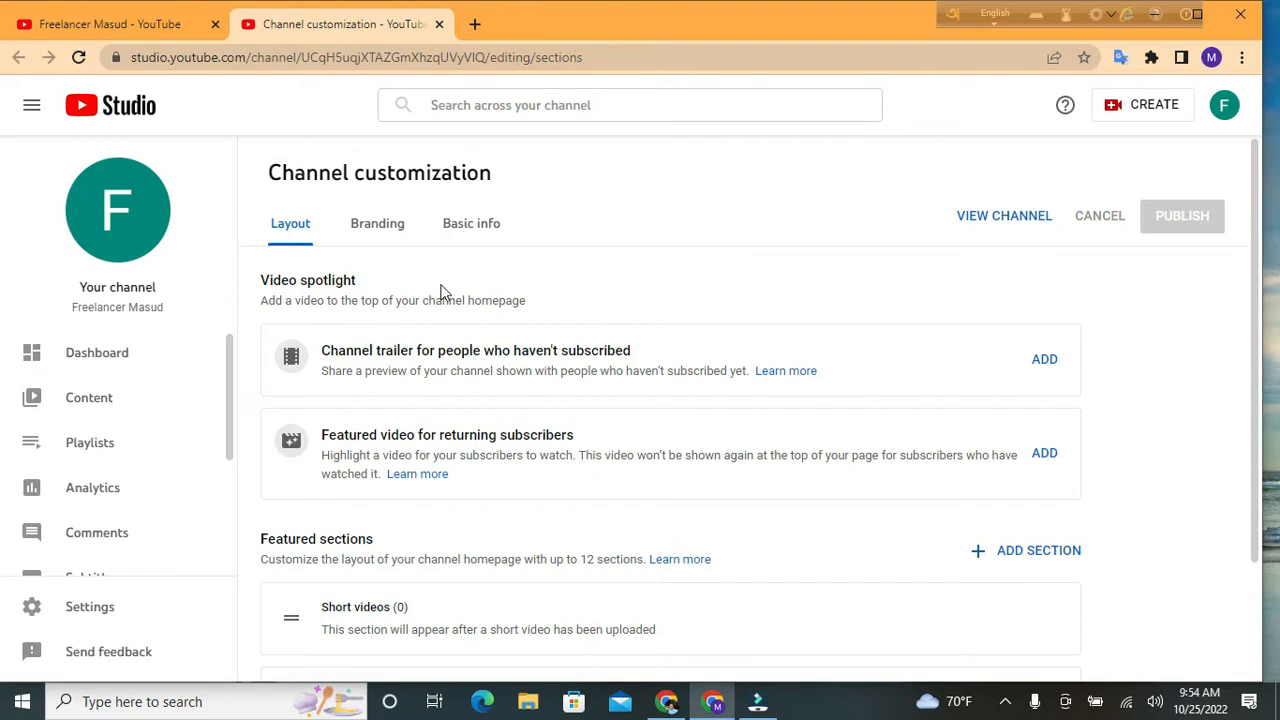
click(478, 234)
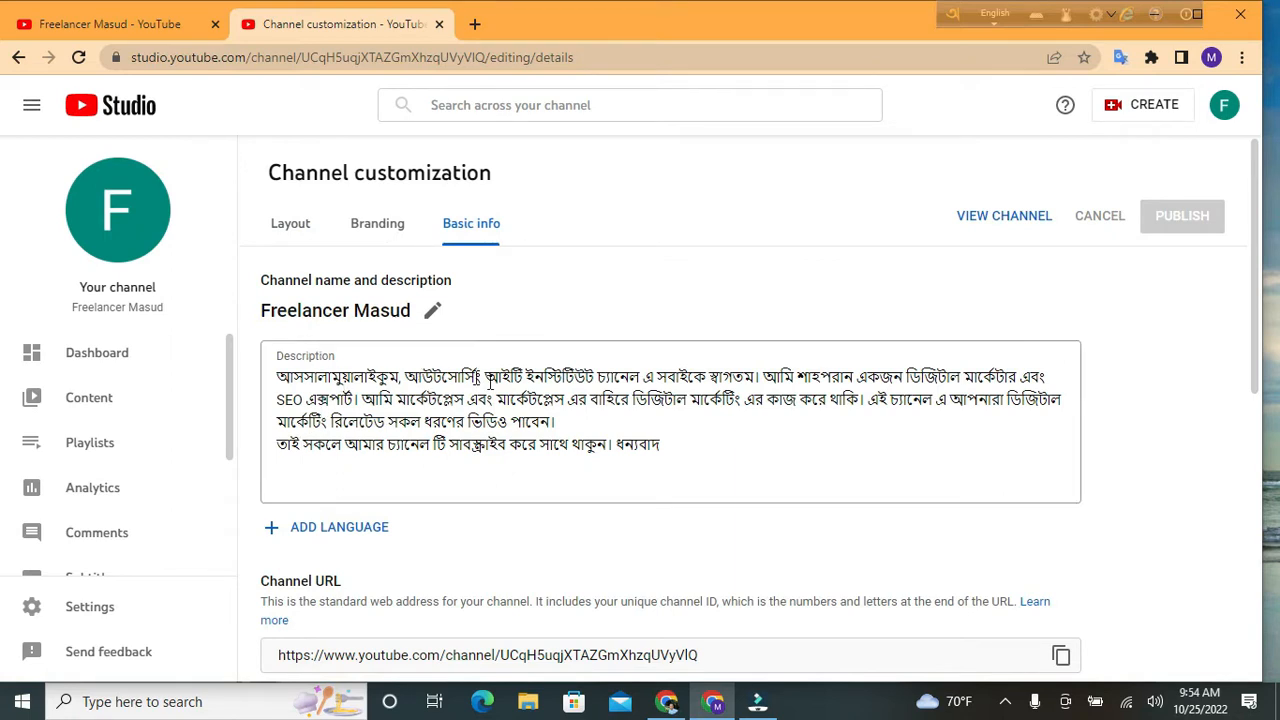
scroll(578, 415, down, 1)
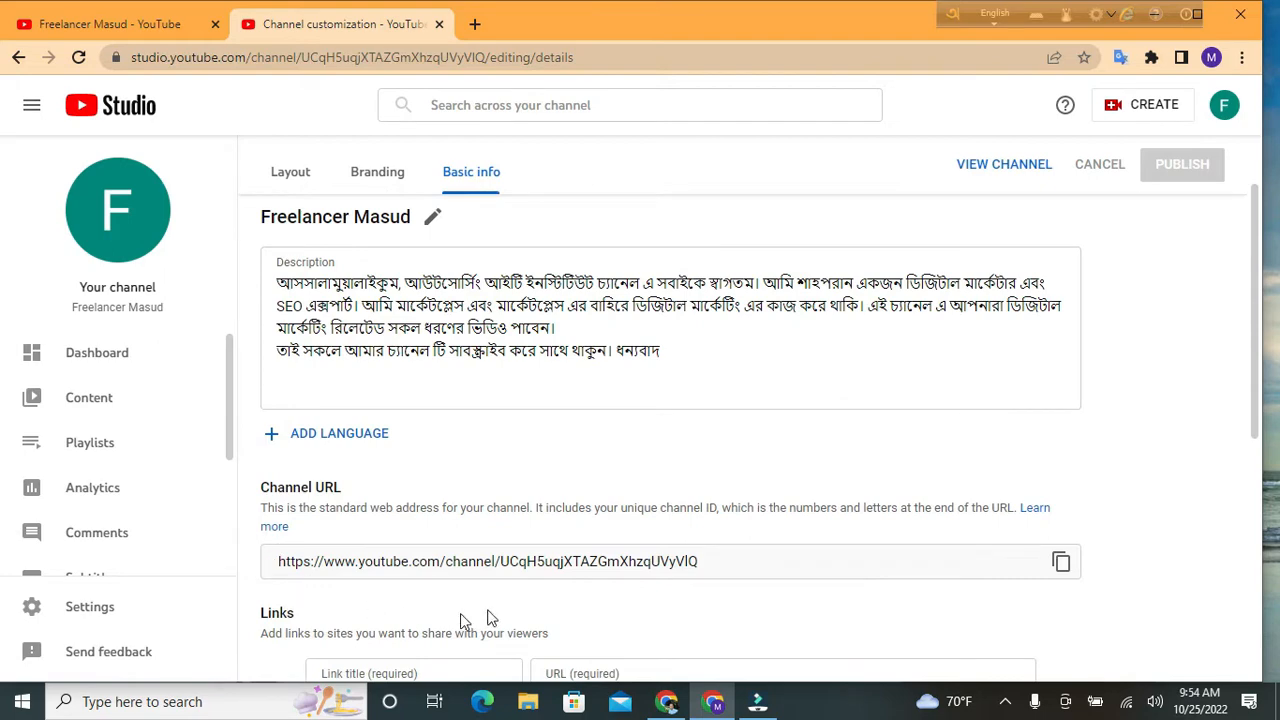
scroll(714, 450, down, 2)
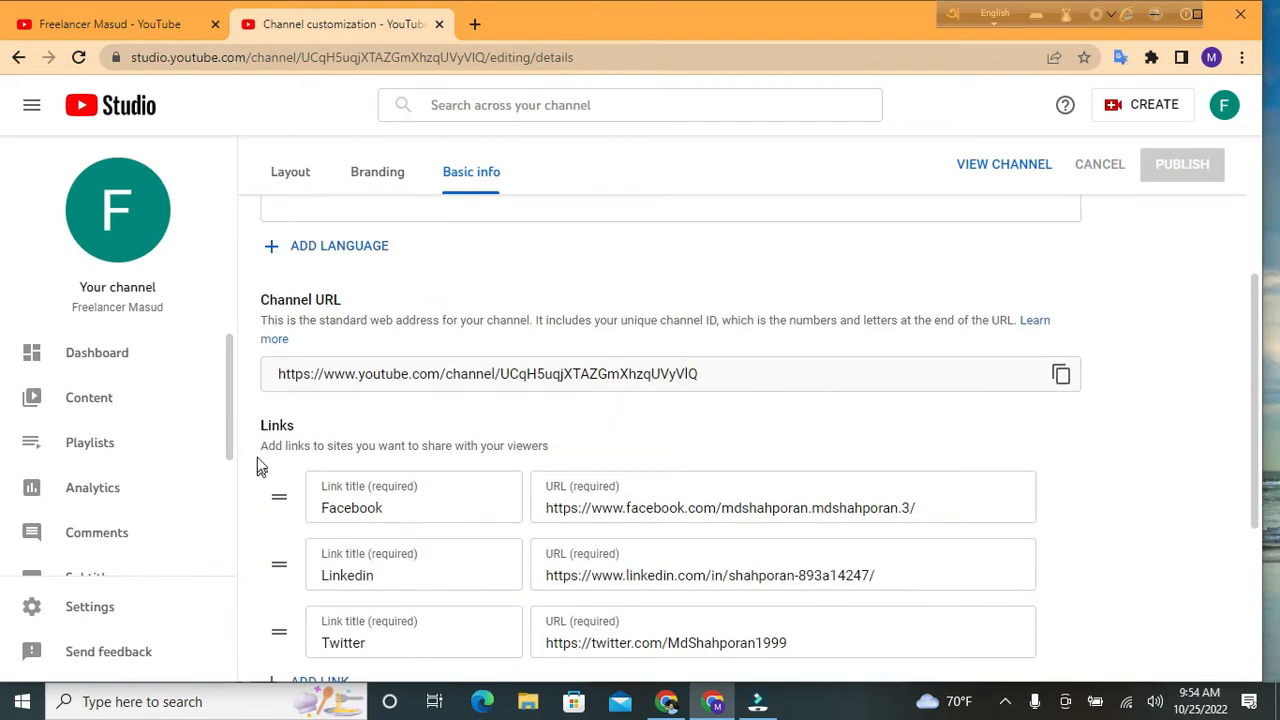
scroll(477, 540, down, 2)
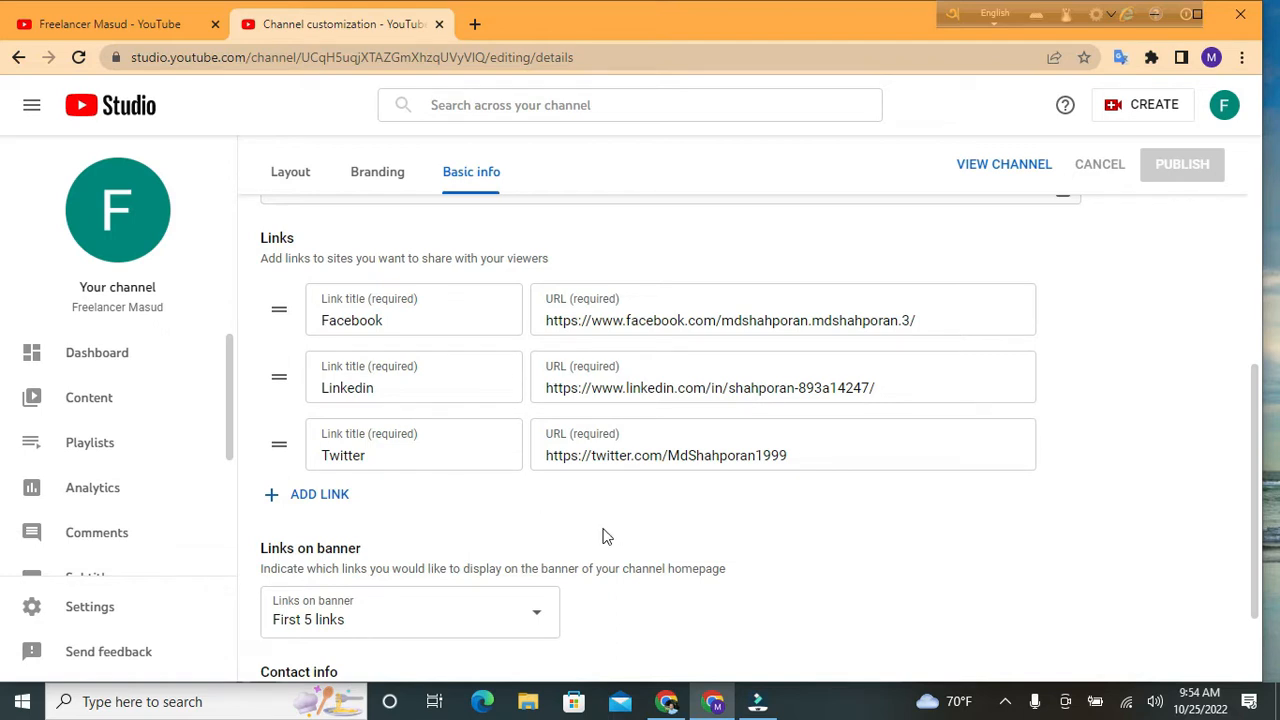
Add a new fourth link row titled 'website'
click(332, 494)
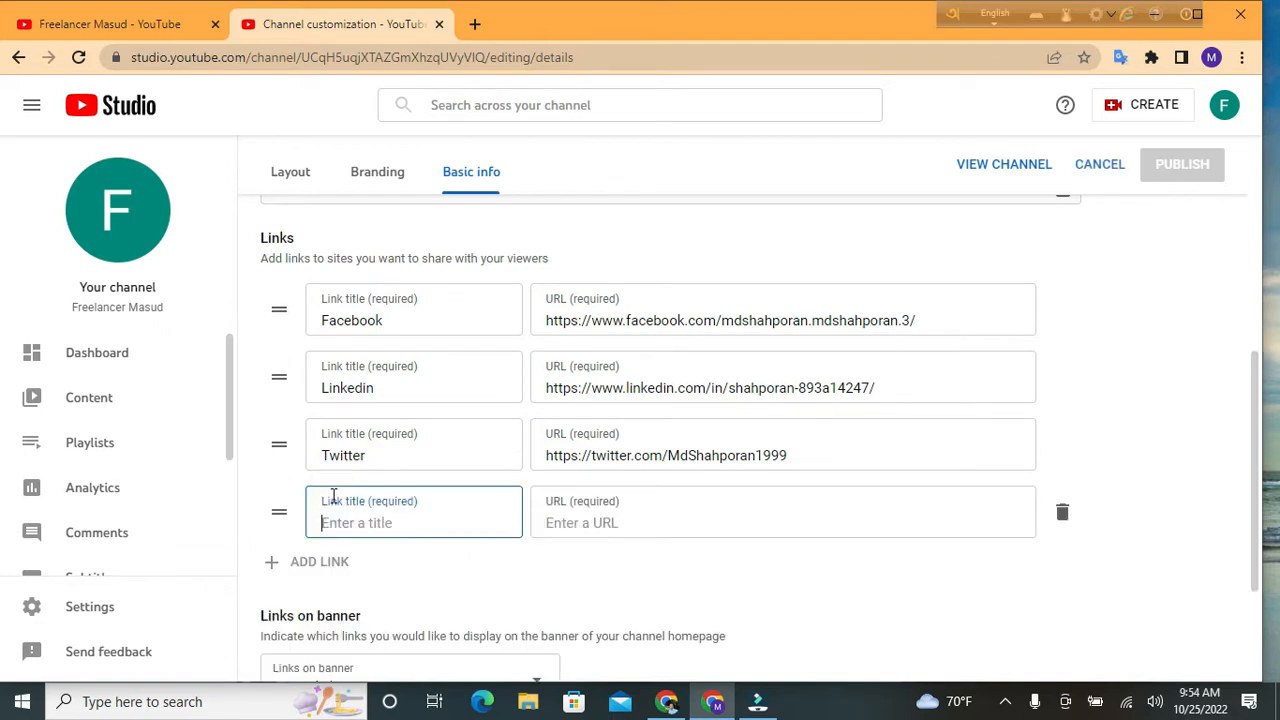
click(386, 521)
text(website)
click(573, 530)
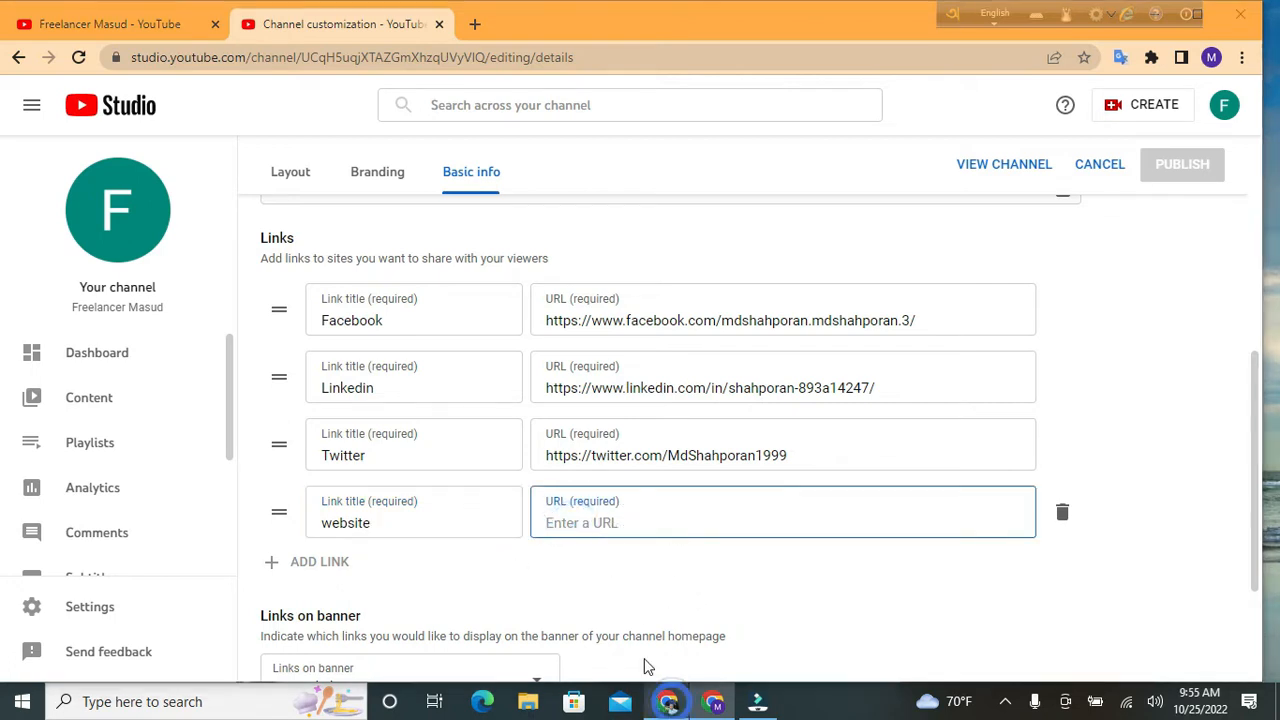
click(668, 701)
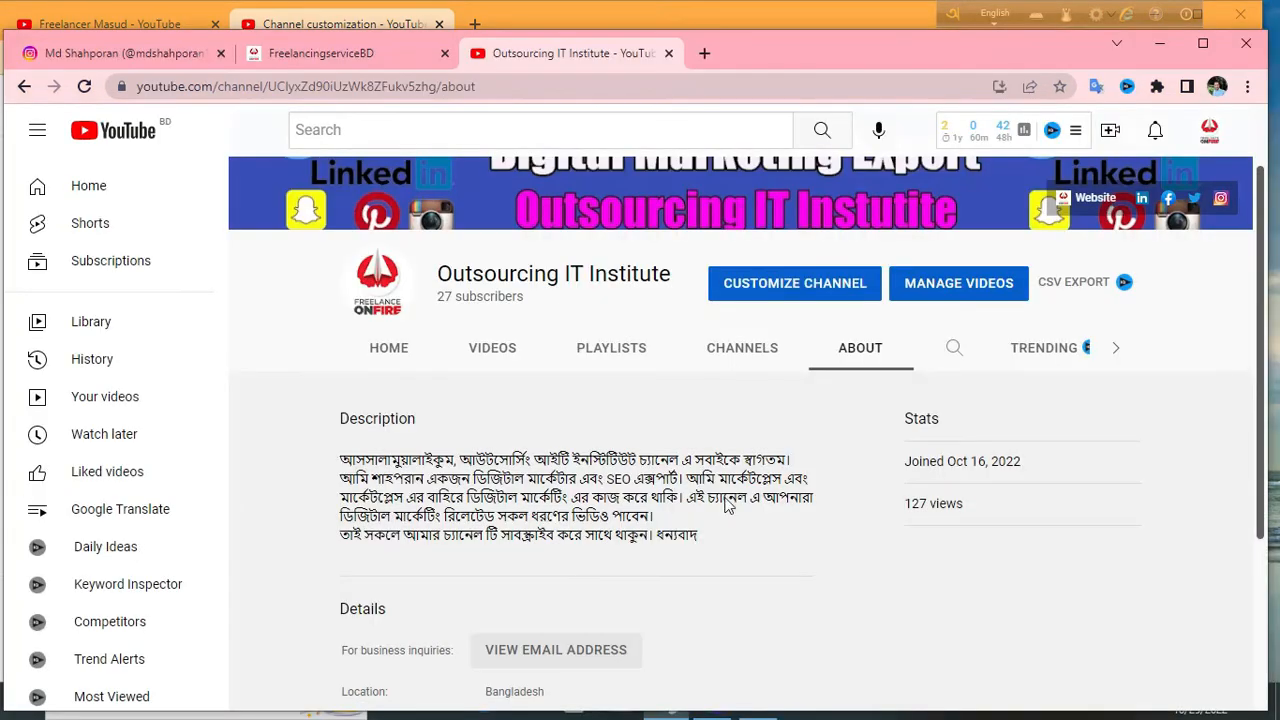
click(369, 55)
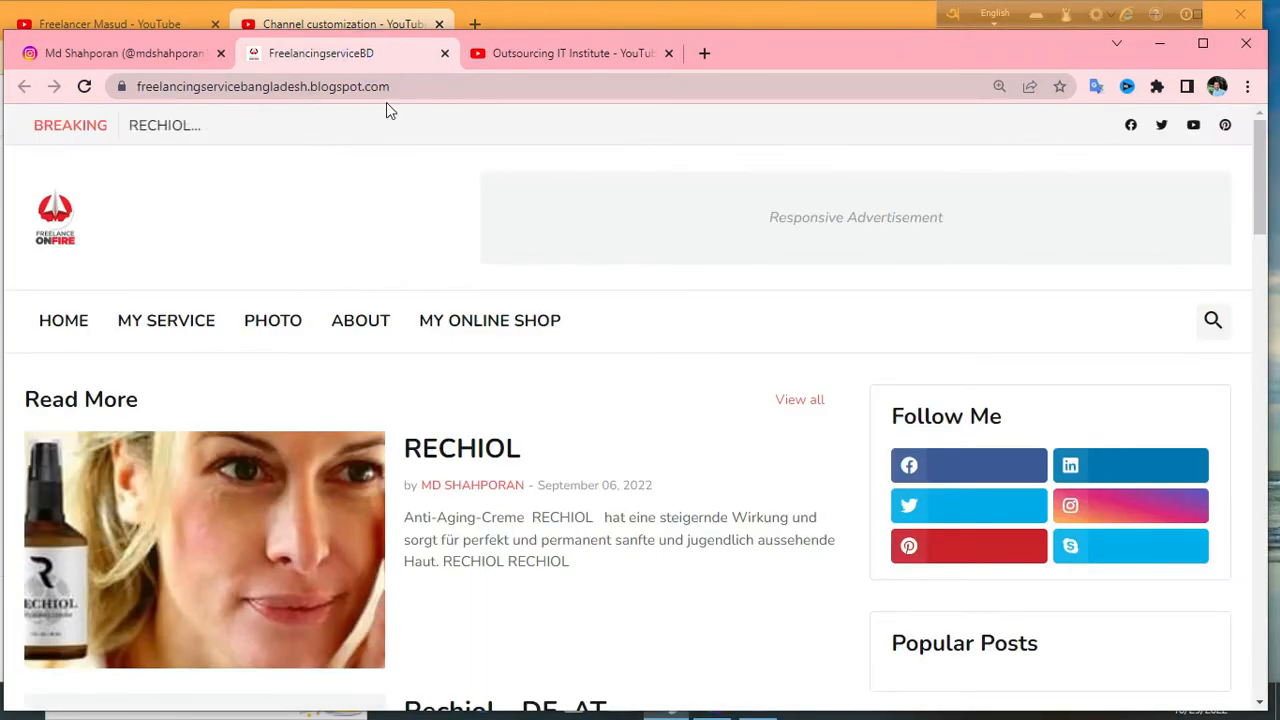
click(409, 88)
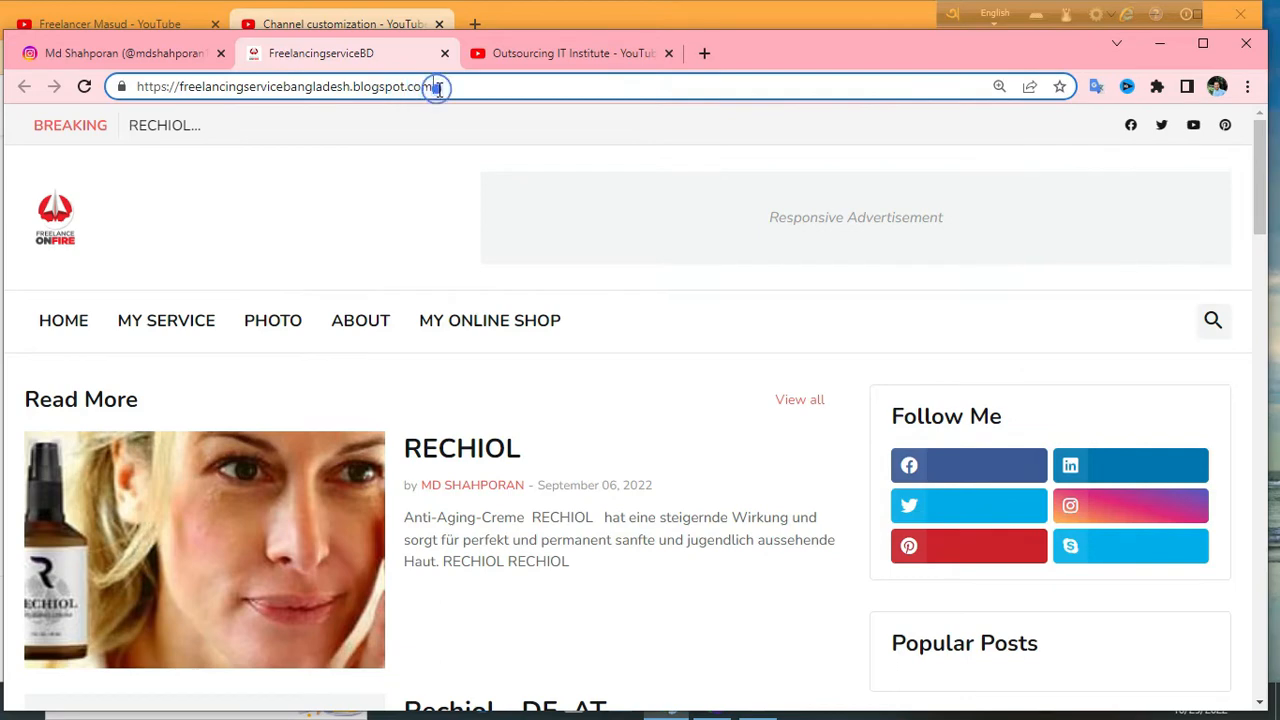
right_click(438, 88)
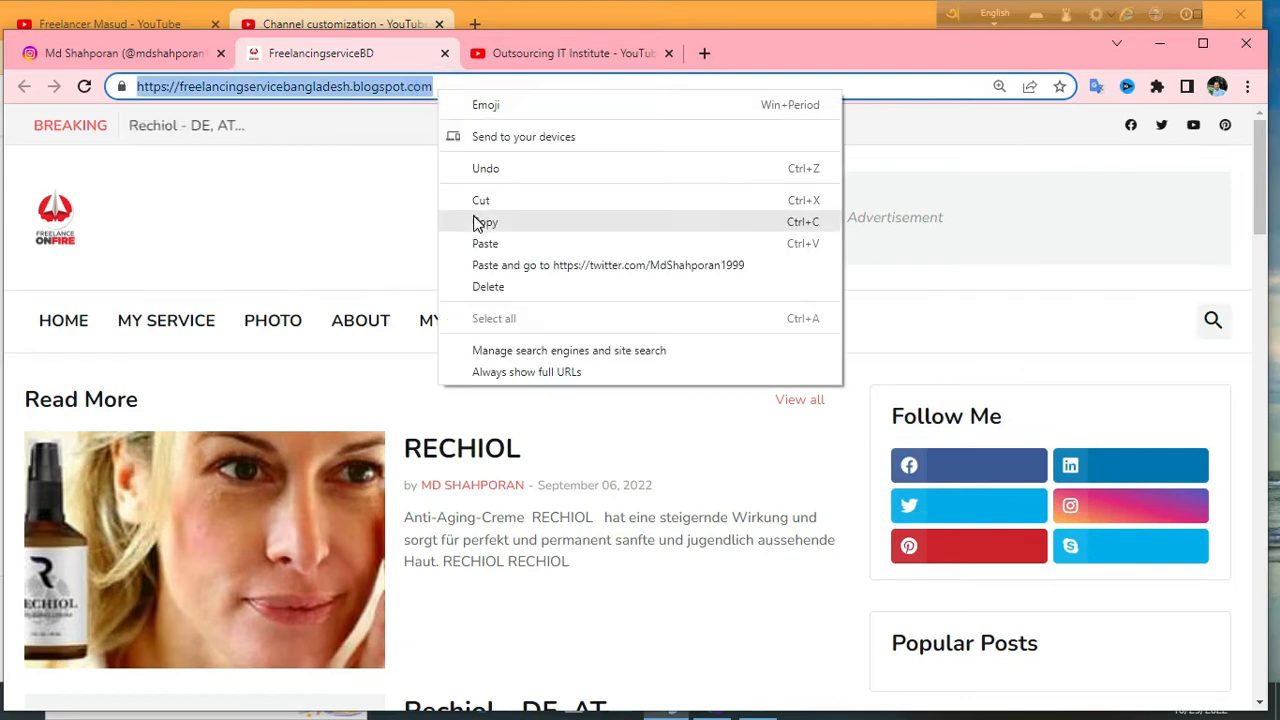
click(482, 226)
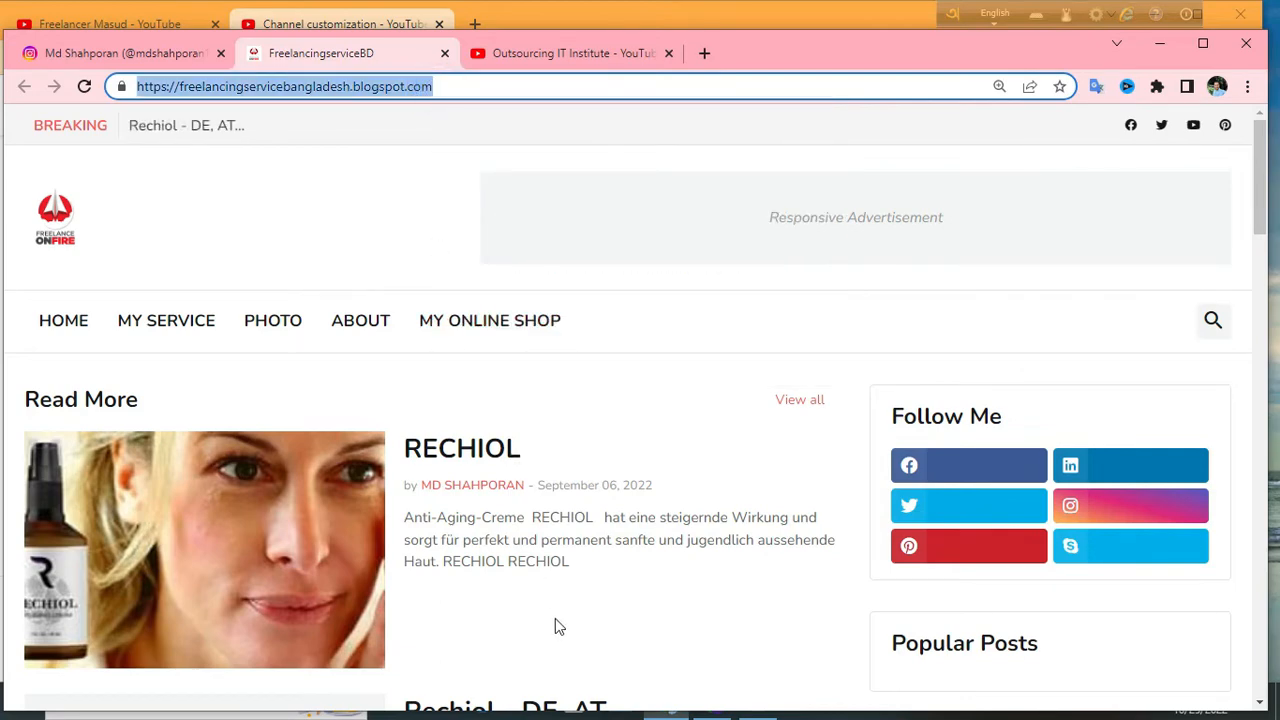
drag(740, 48, 746, 18)
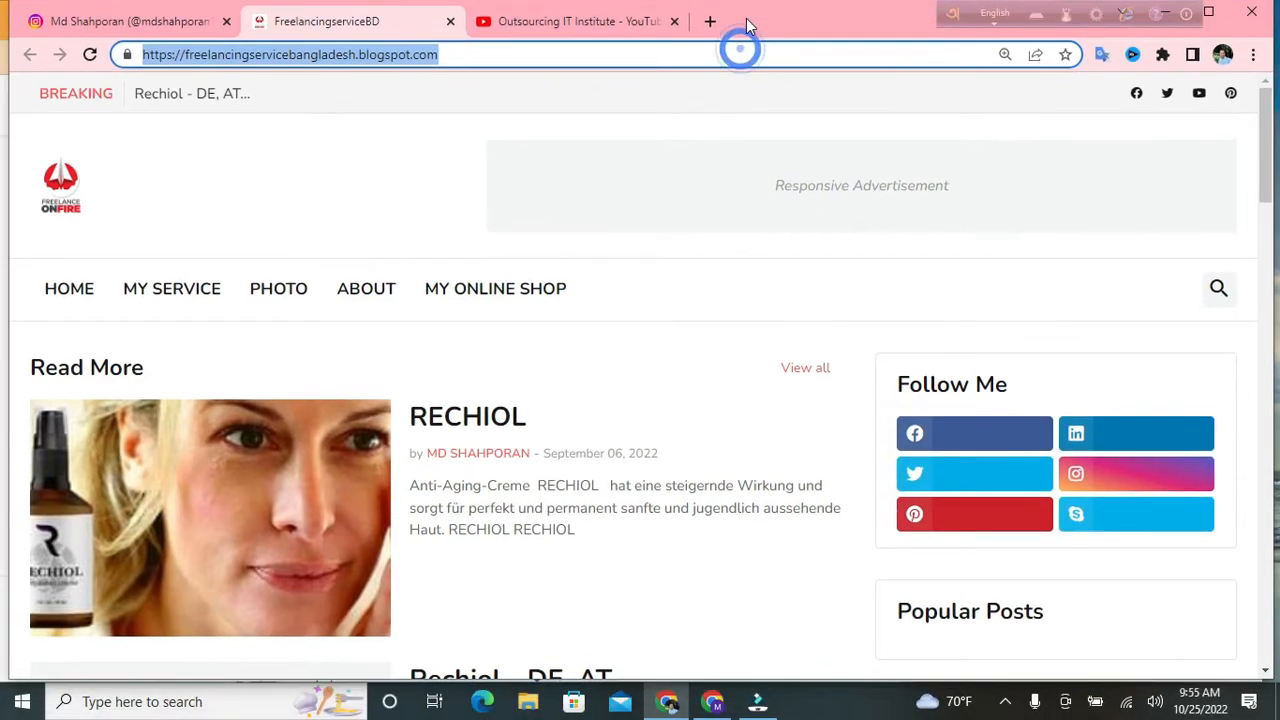
click(712, 701)
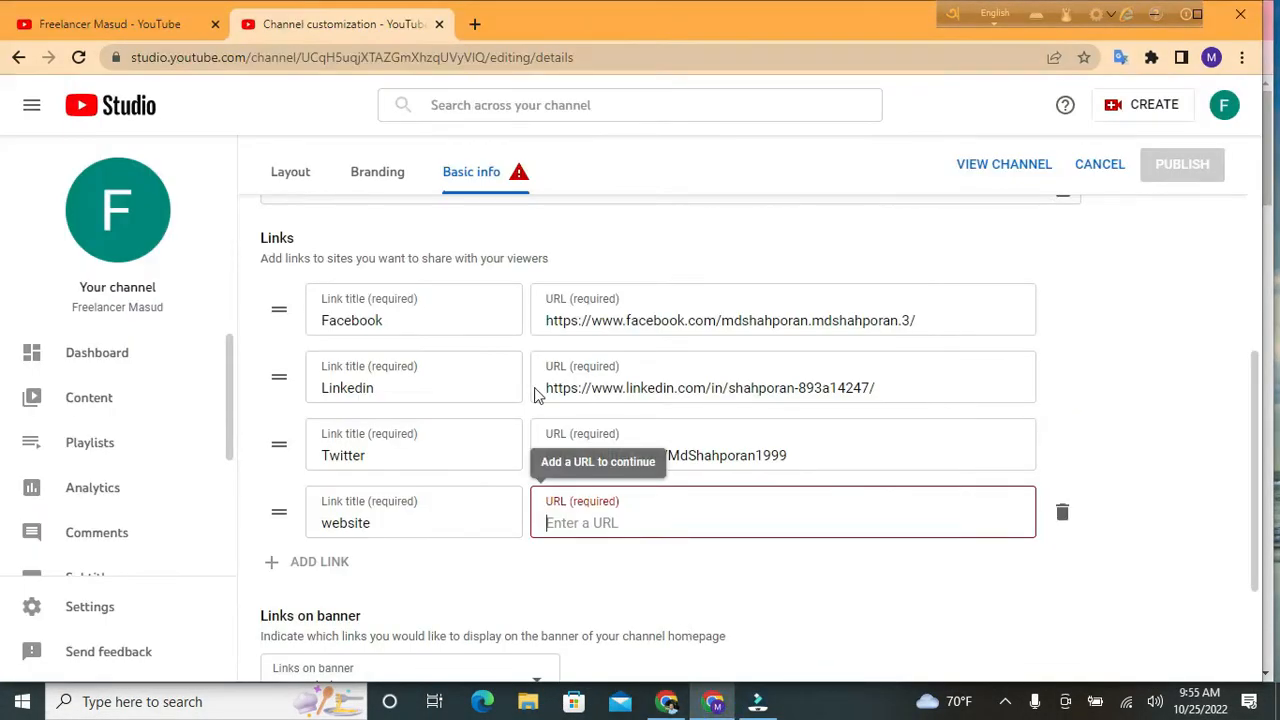
click(607, 523)
right_click(607, 523)
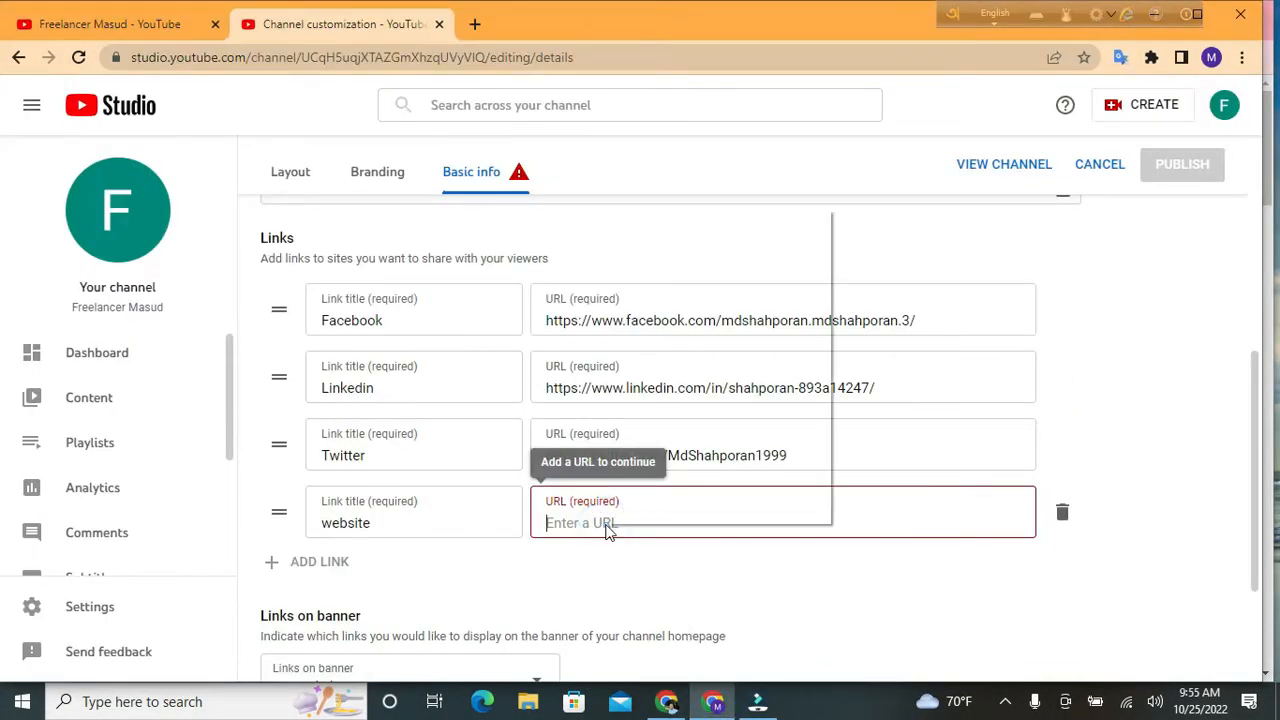
click(665, 358)
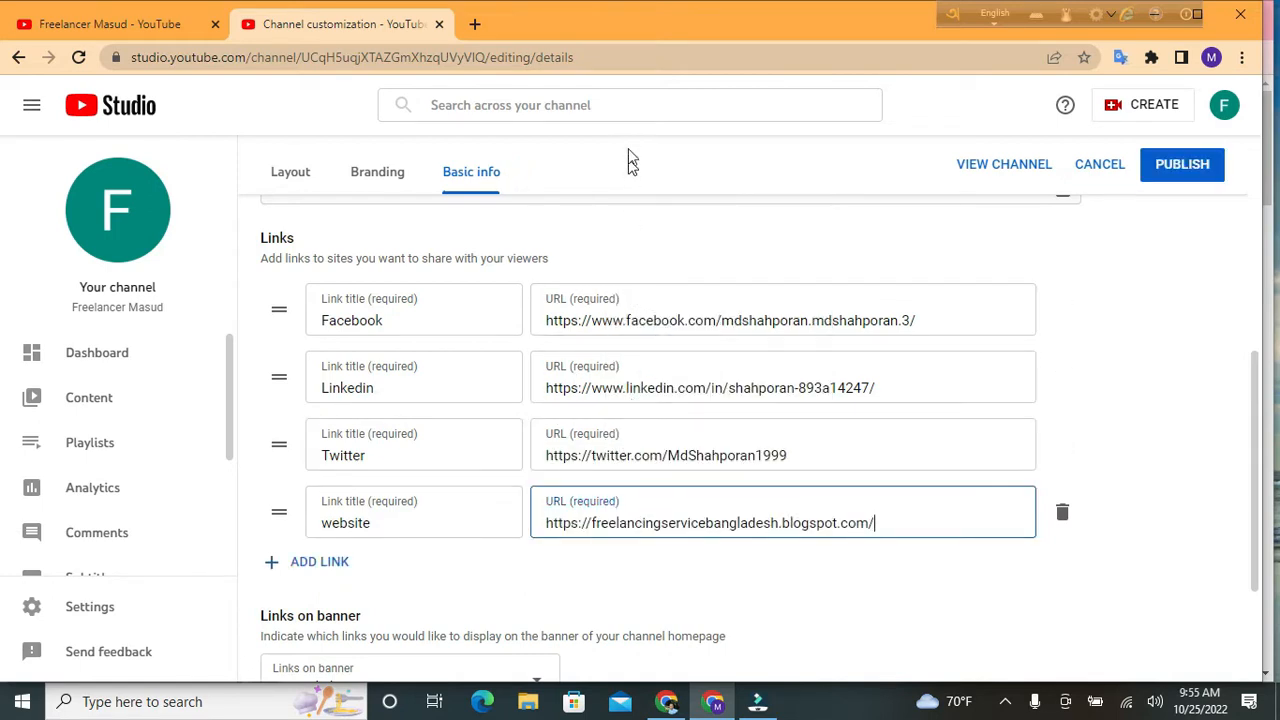
Add a fifth link row titled 'instagram'
click(303, 562)
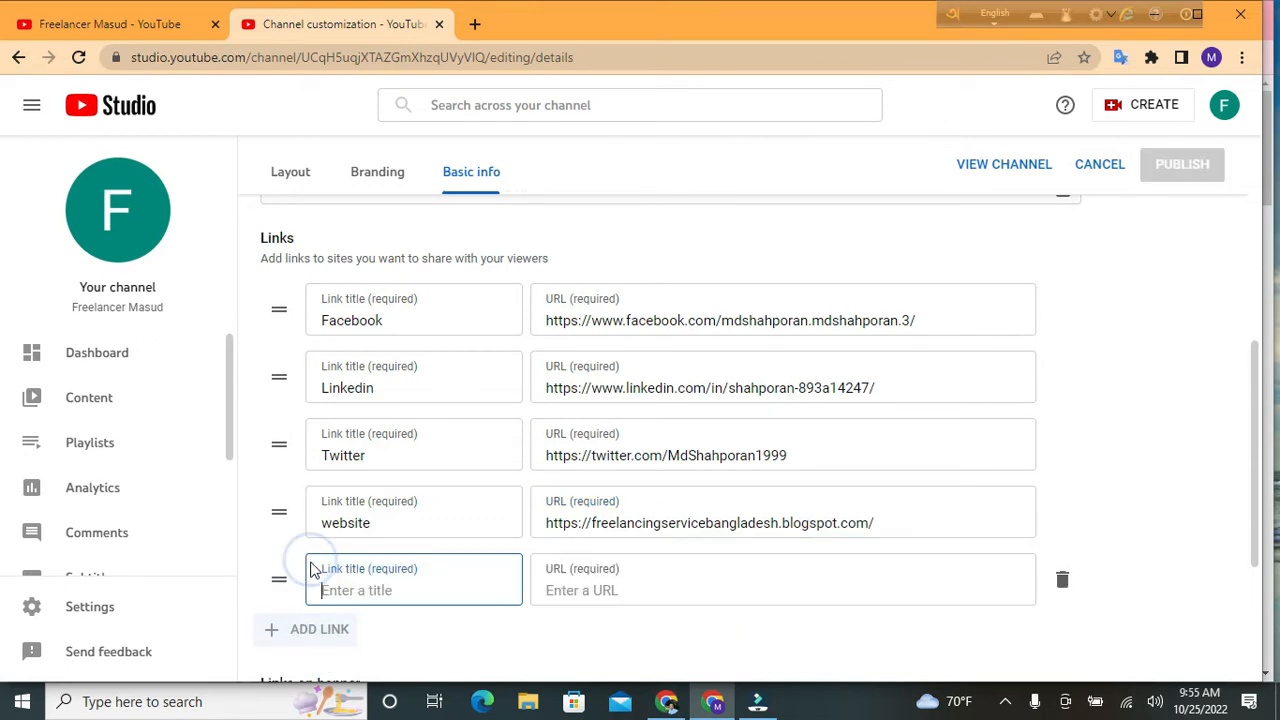
click(365, 591)
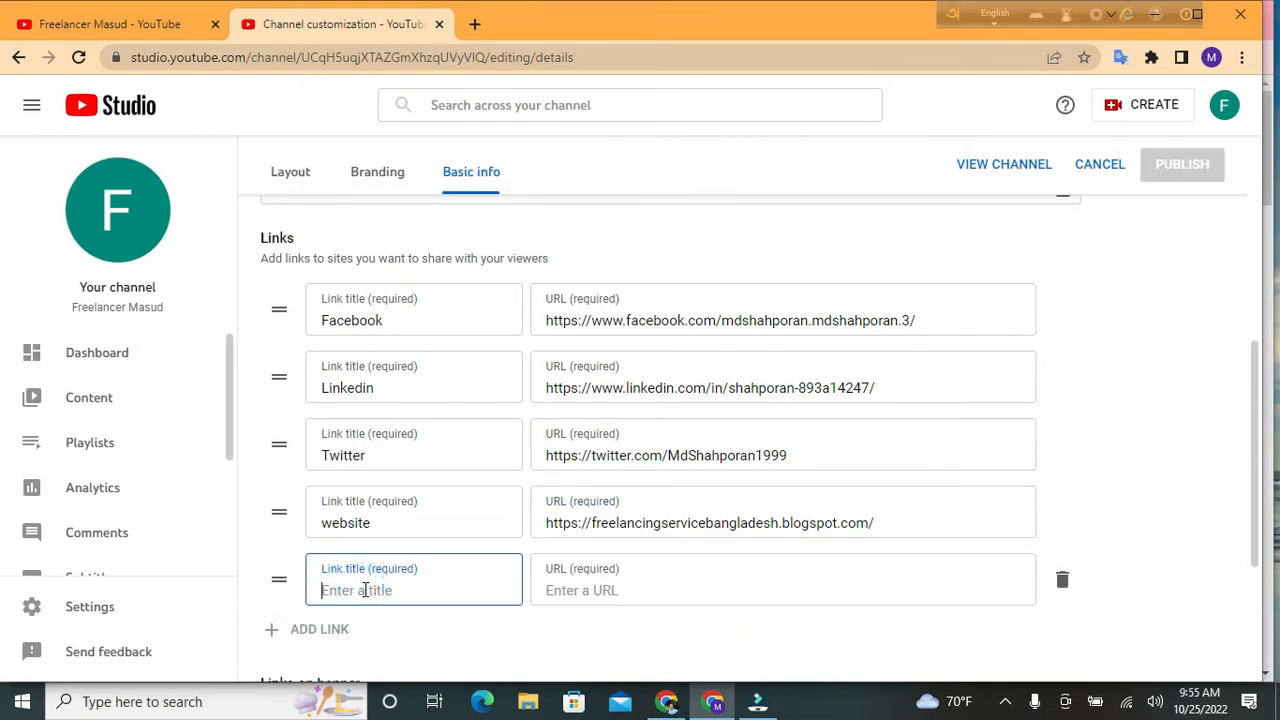
text(instagram)
click(568, 591)
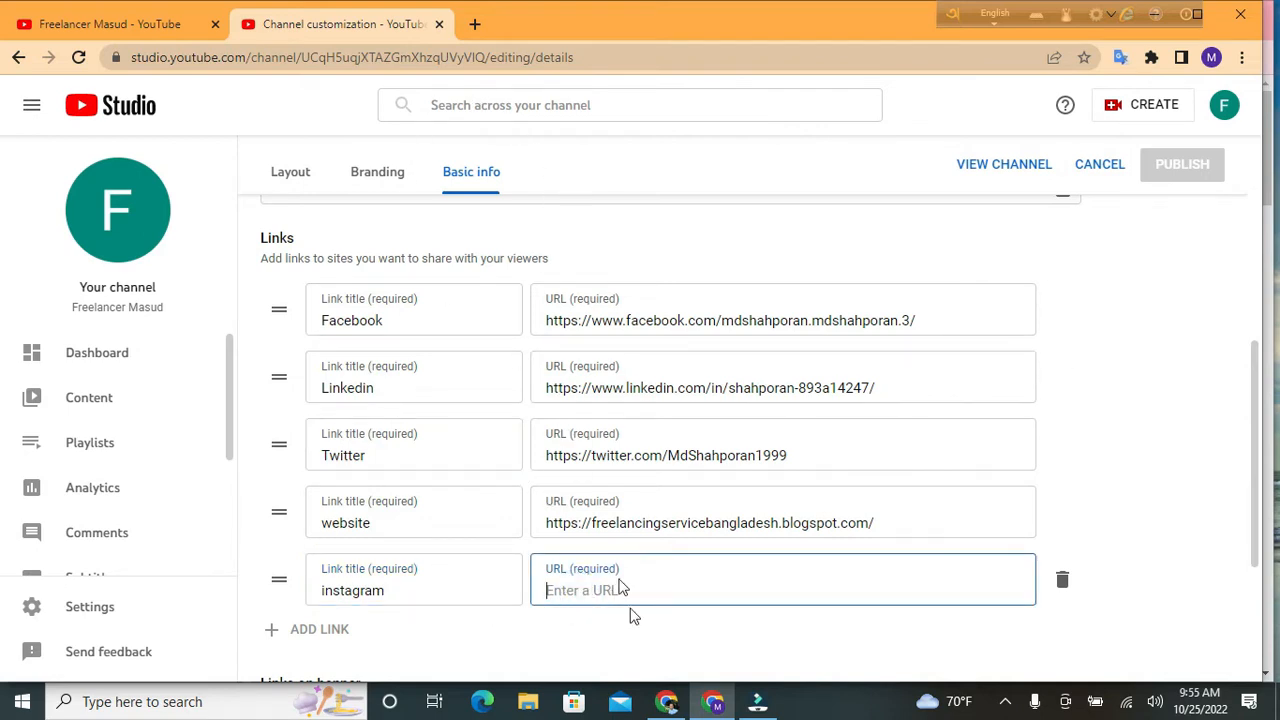
Copy the Instagram profile address from its browser tab and paste it as the instagram URL
click(666, 702)
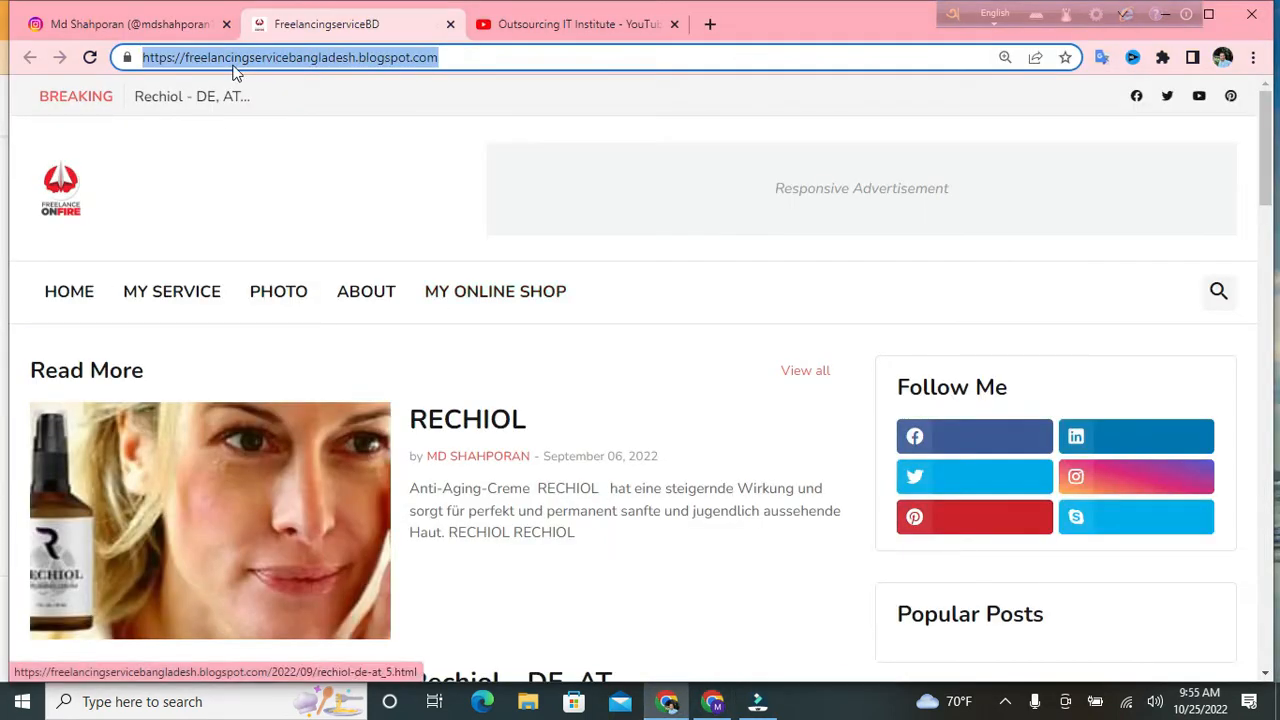
click(169, 25)
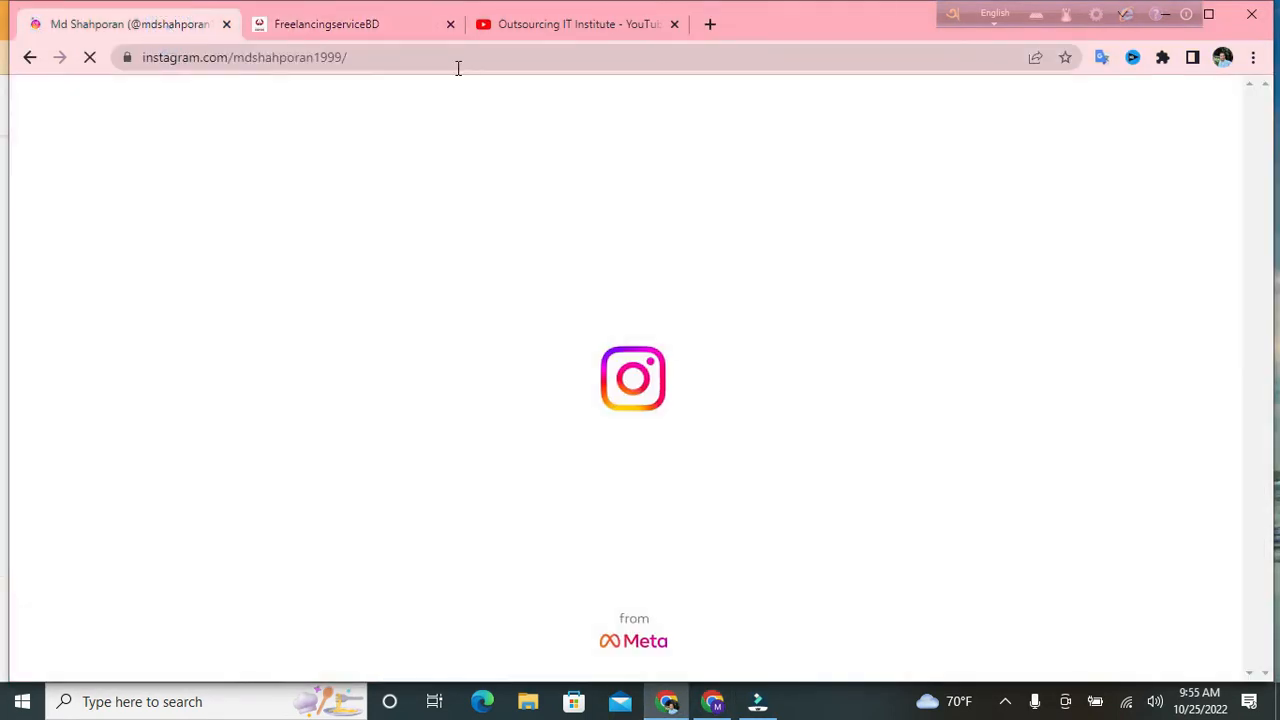
click(457, 57)
key(ctrl+c)
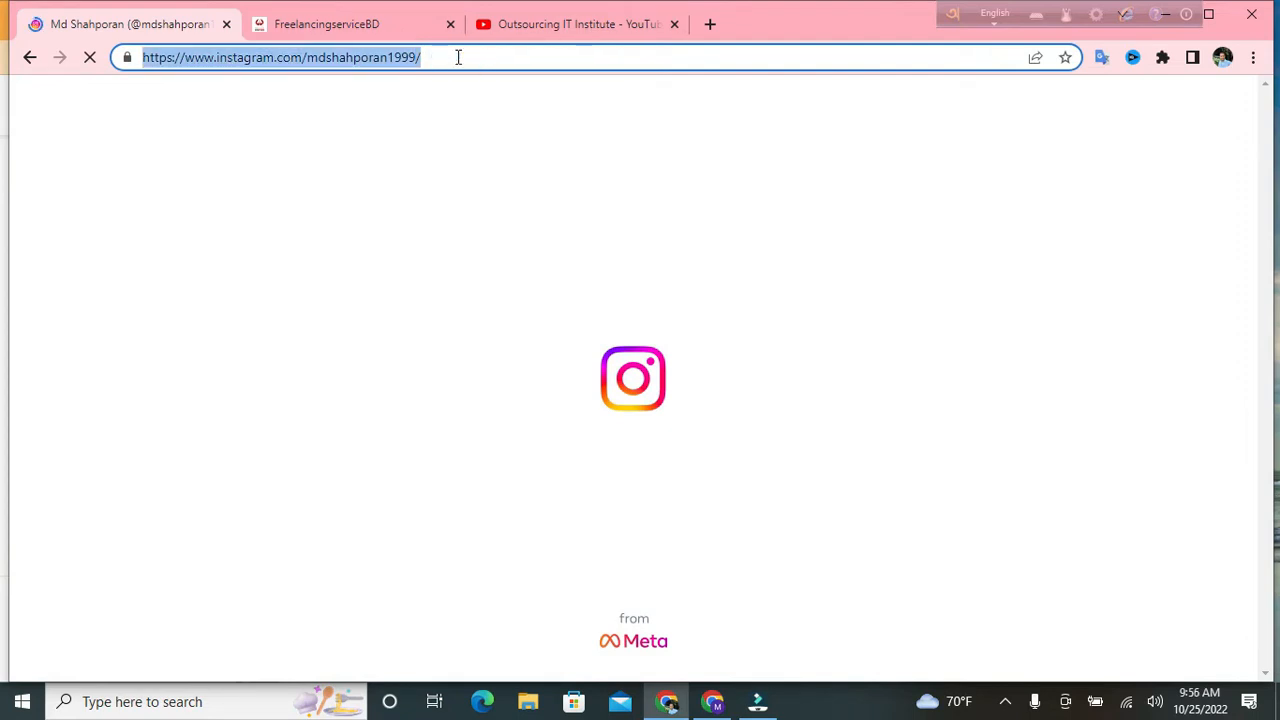
right_click(457, 57)
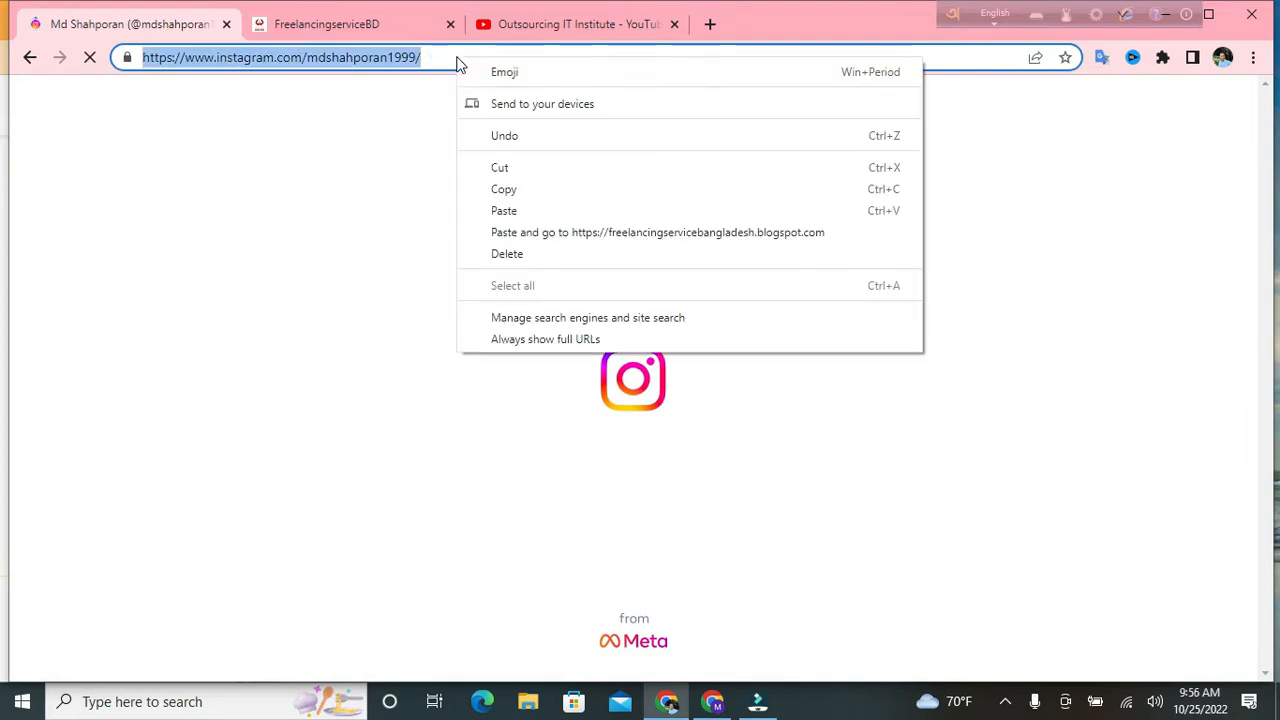
click(491, 190)
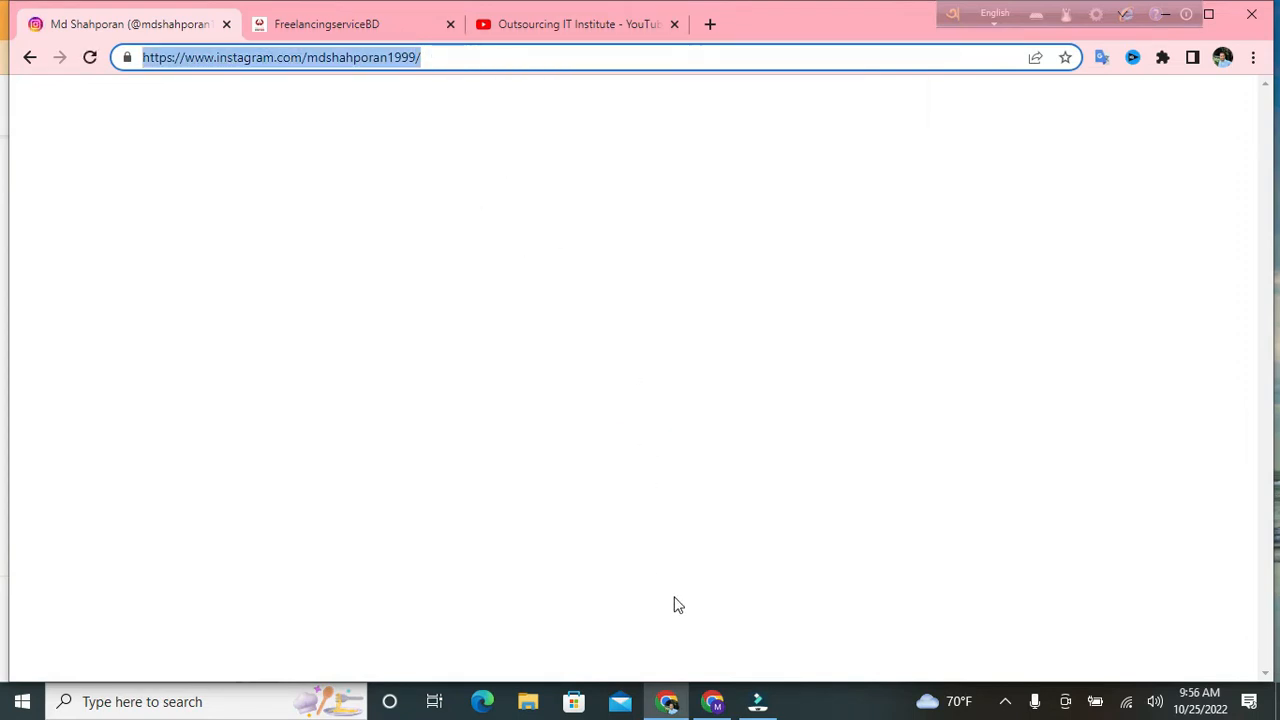
click(712, 701)
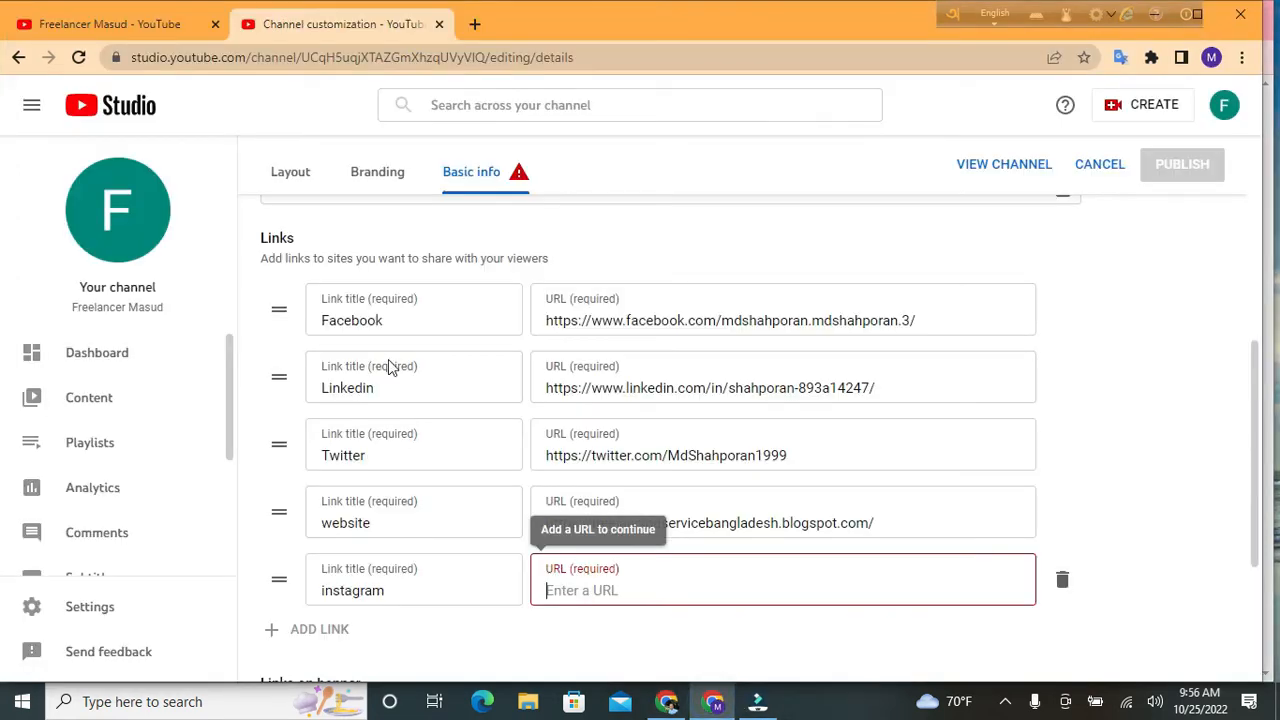
click(561, 586)
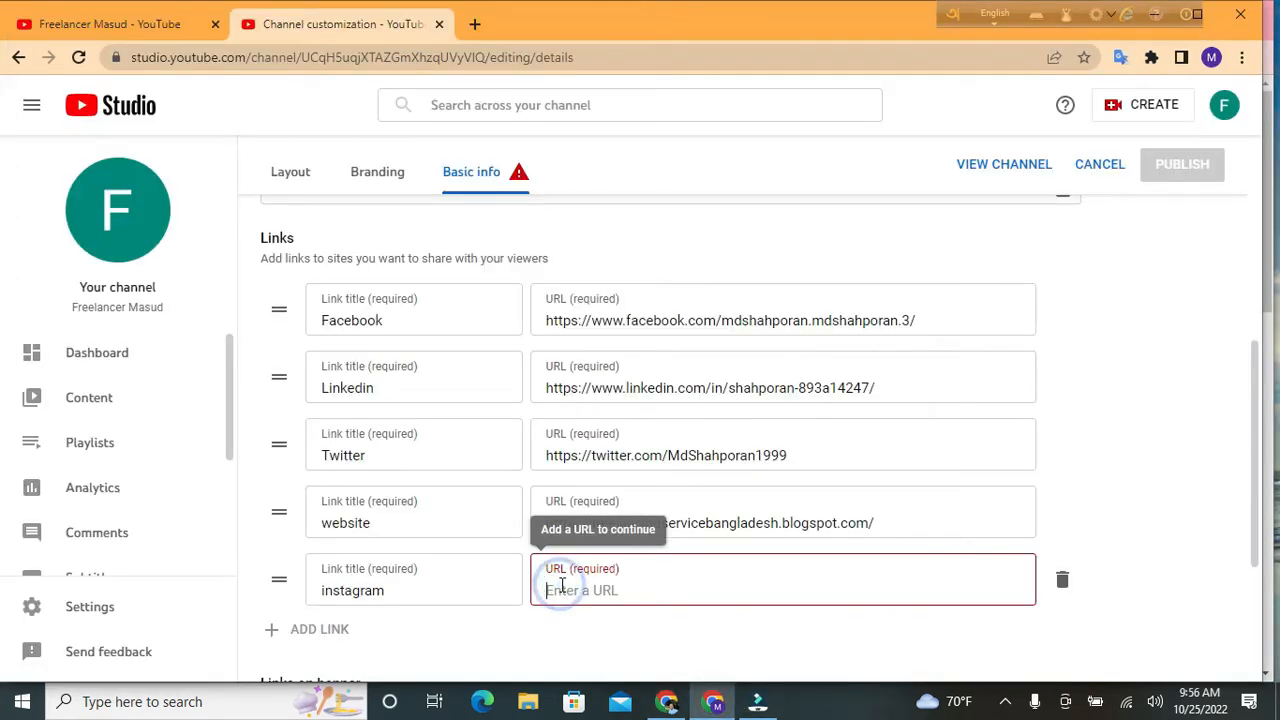
right_click(561, 586)
click(636, 418)
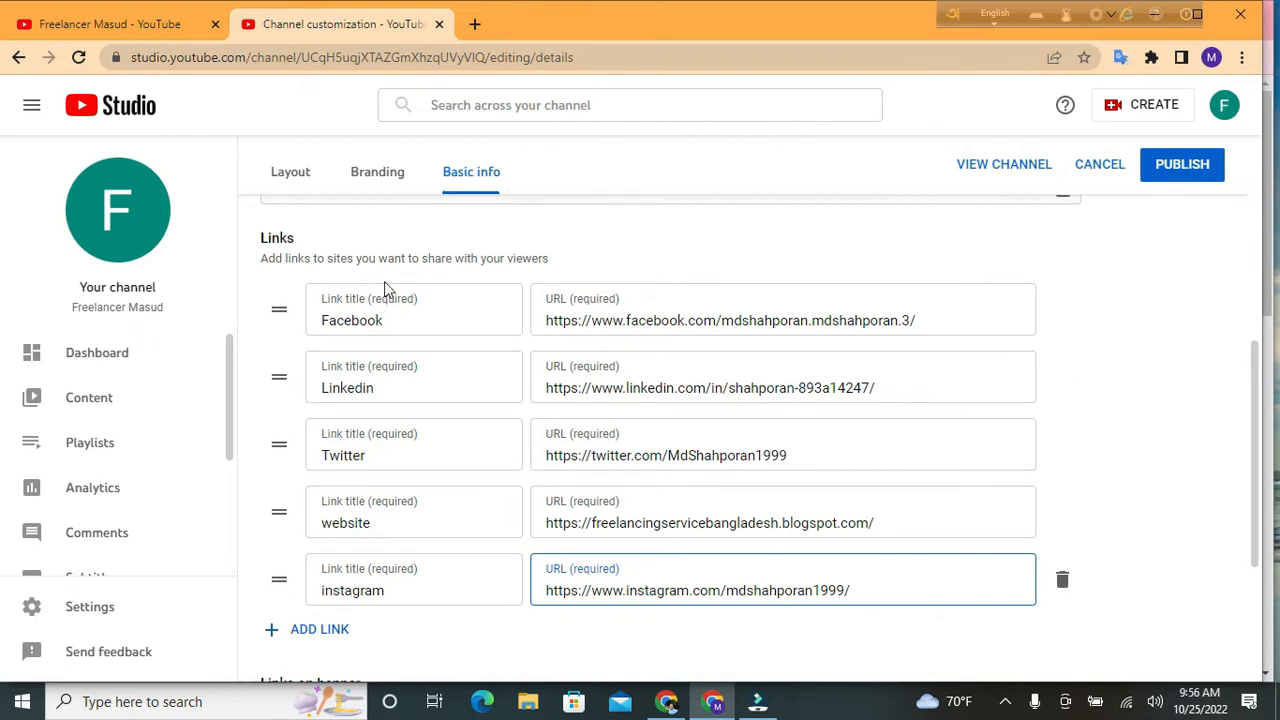
Drag the Linkedin link above Facebook, then scroll down toward Contact info
click(278, 379)
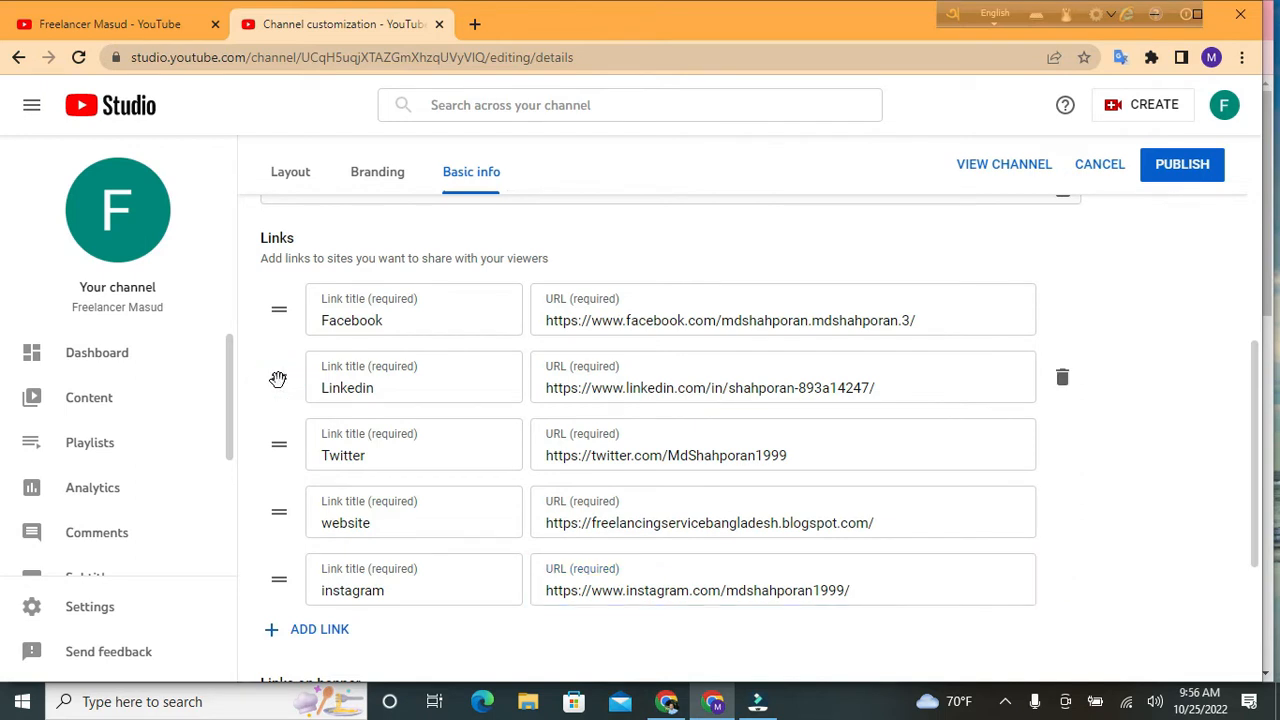
drag(279, 379, 275, 310)
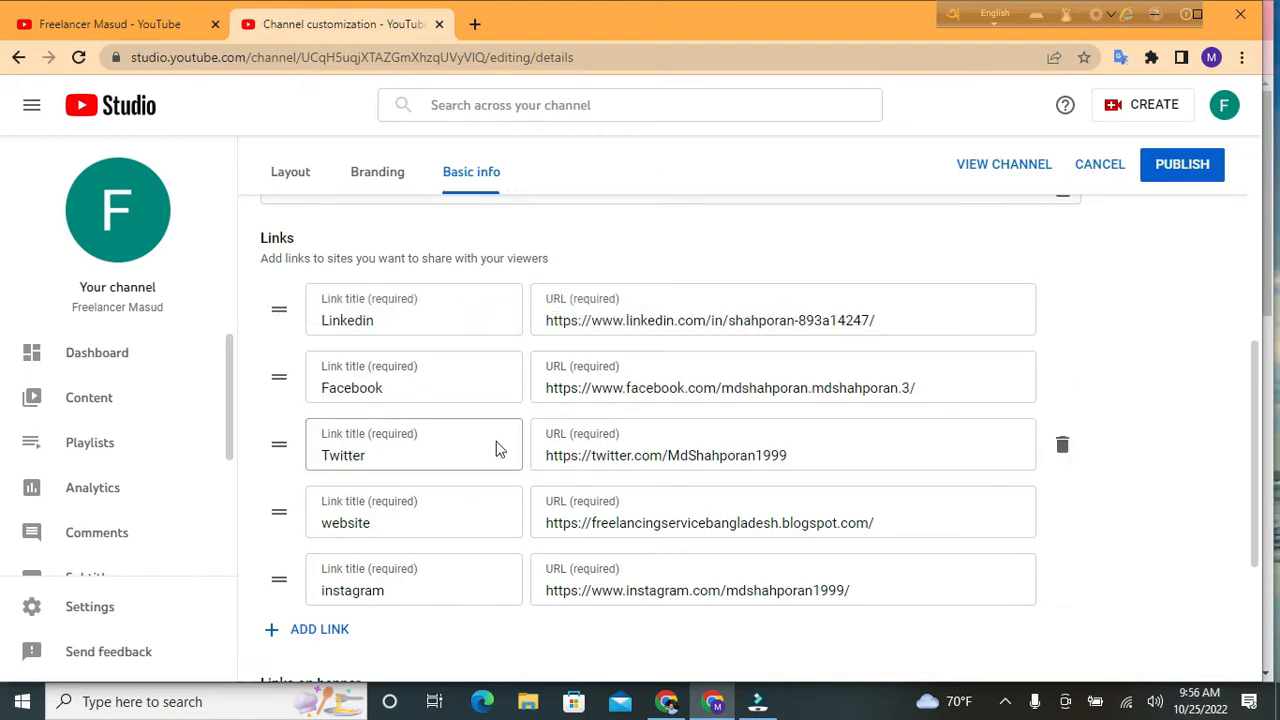
scroll(496, 445, down, 1)
scroll(511, 458, down, 2)
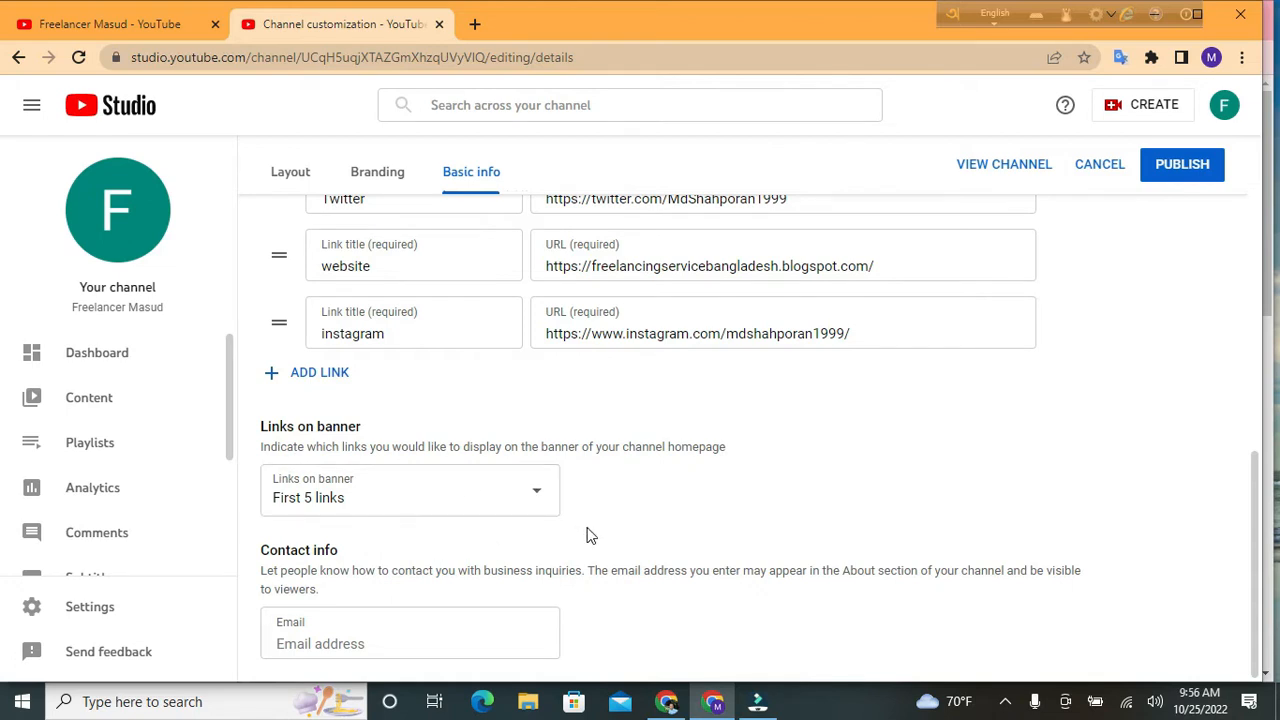
Show the Outsourcing IT Institute channel's About page in the other Chrome window
mouse_move(667, 695)
click(671, 635)
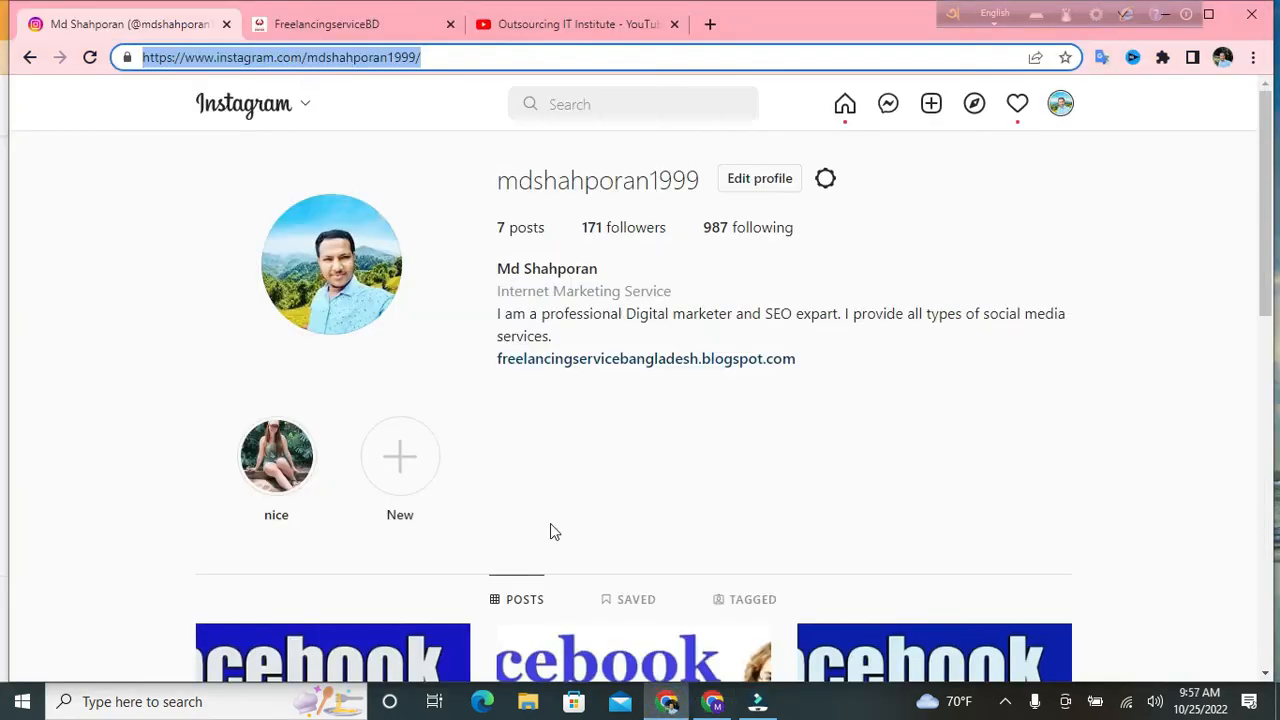
click(580, 24)
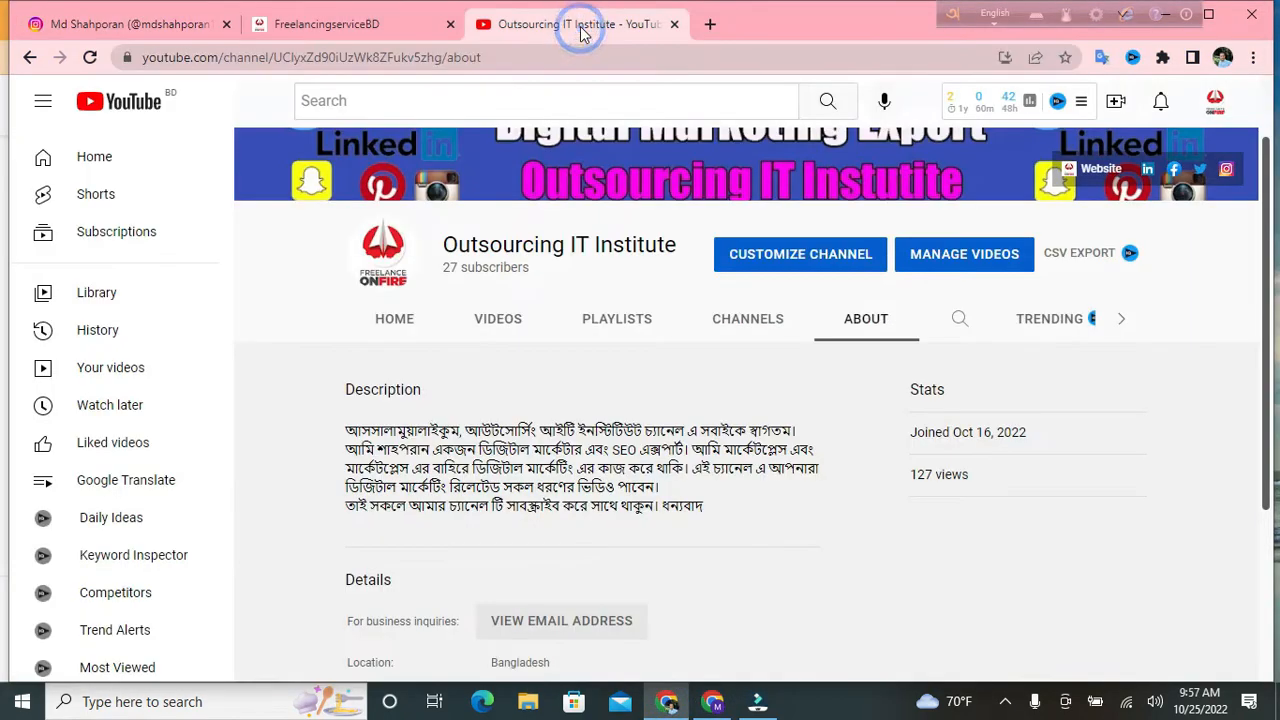
scroll(702, 288, up, 1)
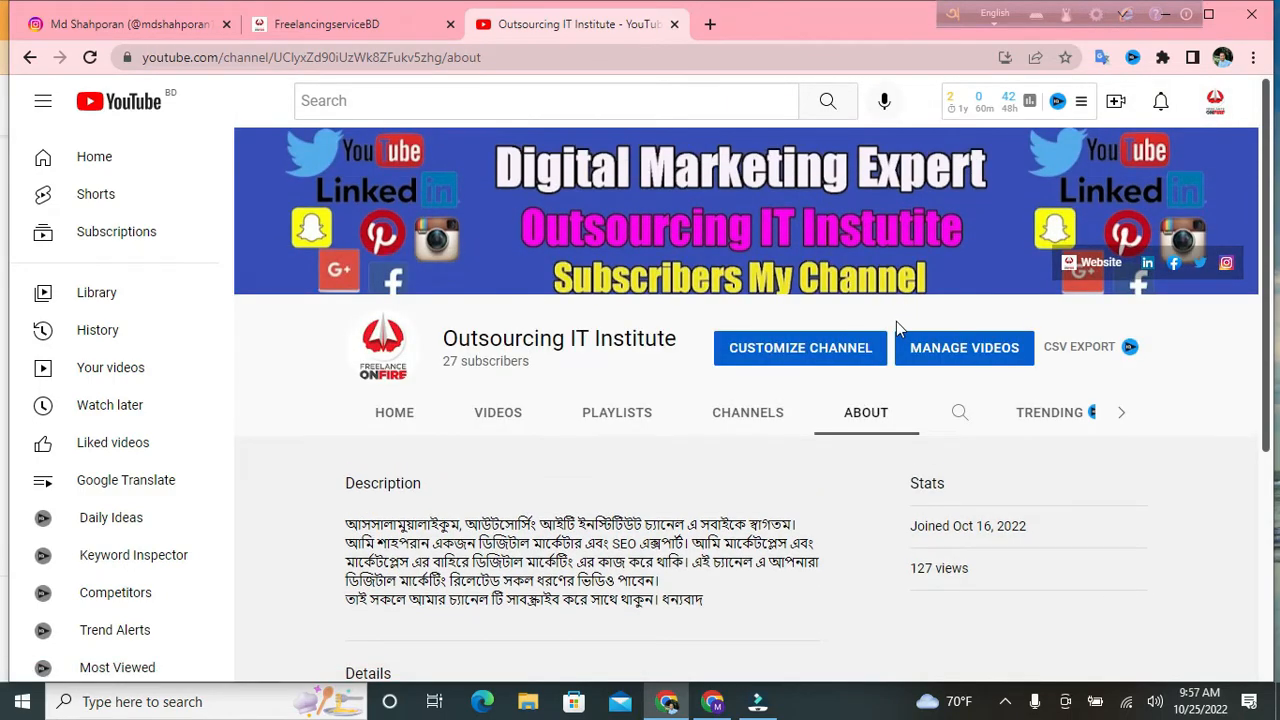
Capture the banner with Lightshot, box and arrow its social icons, then discard the capture
key(Print)
mouse_move(975, 136)
mouse_down()
mouse_move(1140, 286)
mouse_move(1269, 354)
mouse_move(1278, 384)
mouse_up()
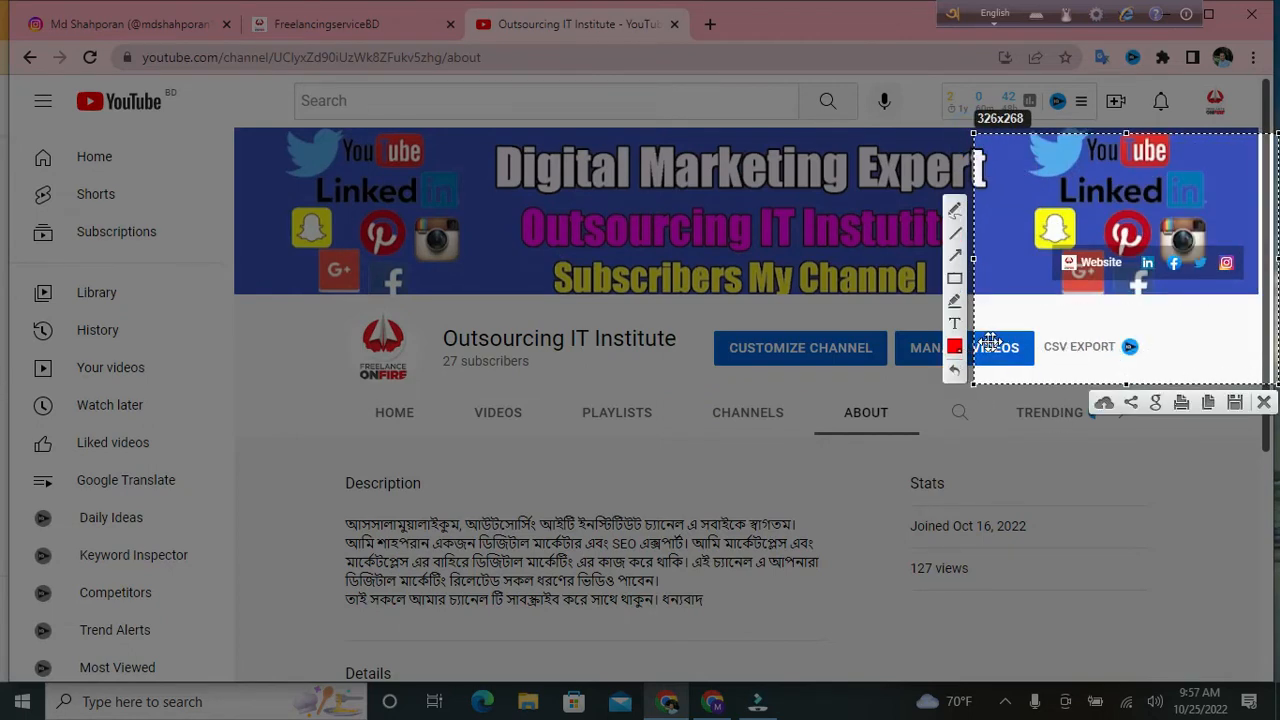
click(954, 278)
mouse_move(1052, 220)
mouse_down()
mouse_move(1143, 286)
mouse_move(1256, 300)
mouse_up()
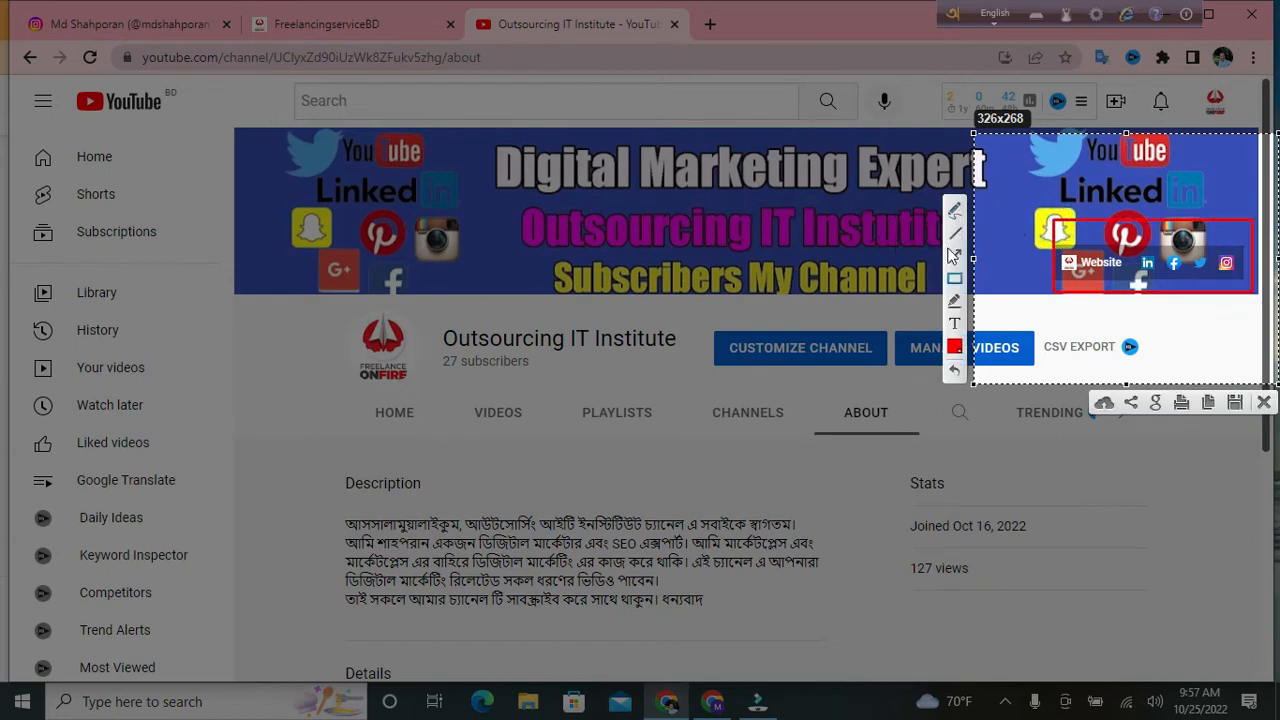
click(955, 253)
drag(993, 153, 1080, 266)
drag(1066, 127, 1127, 240)
drag(1143, 130, 1181, 268)
drag(1188, 137, 1199, 242)
drag(1220, 147, 1226, 262)
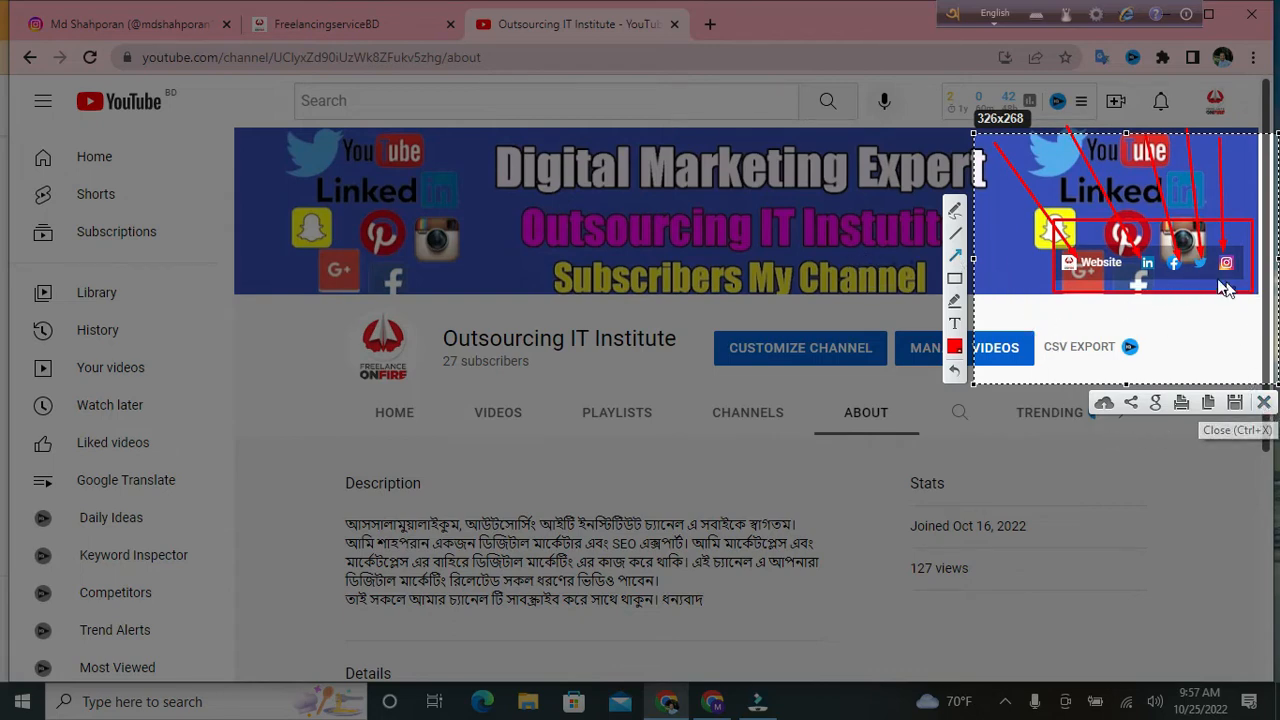
click(1264, 402)
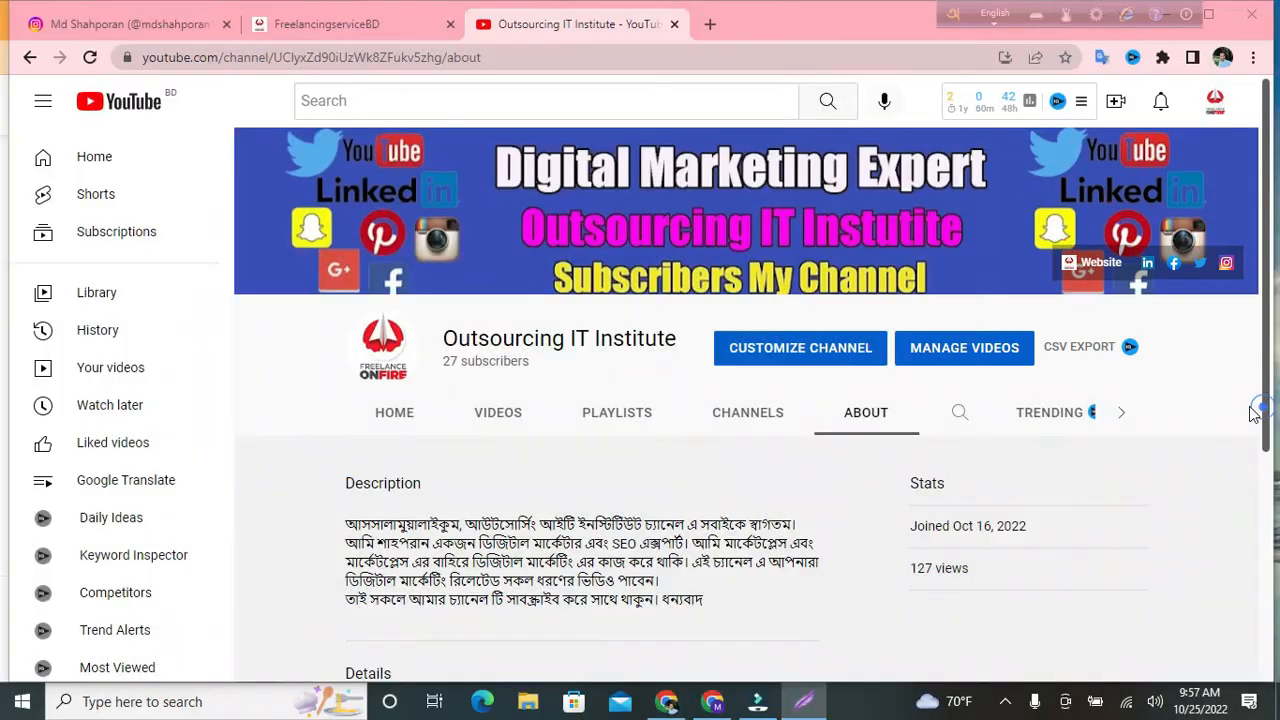
Return to the YouTube Studio window and scroll through the Links and Contact info sections
click(713, 703)
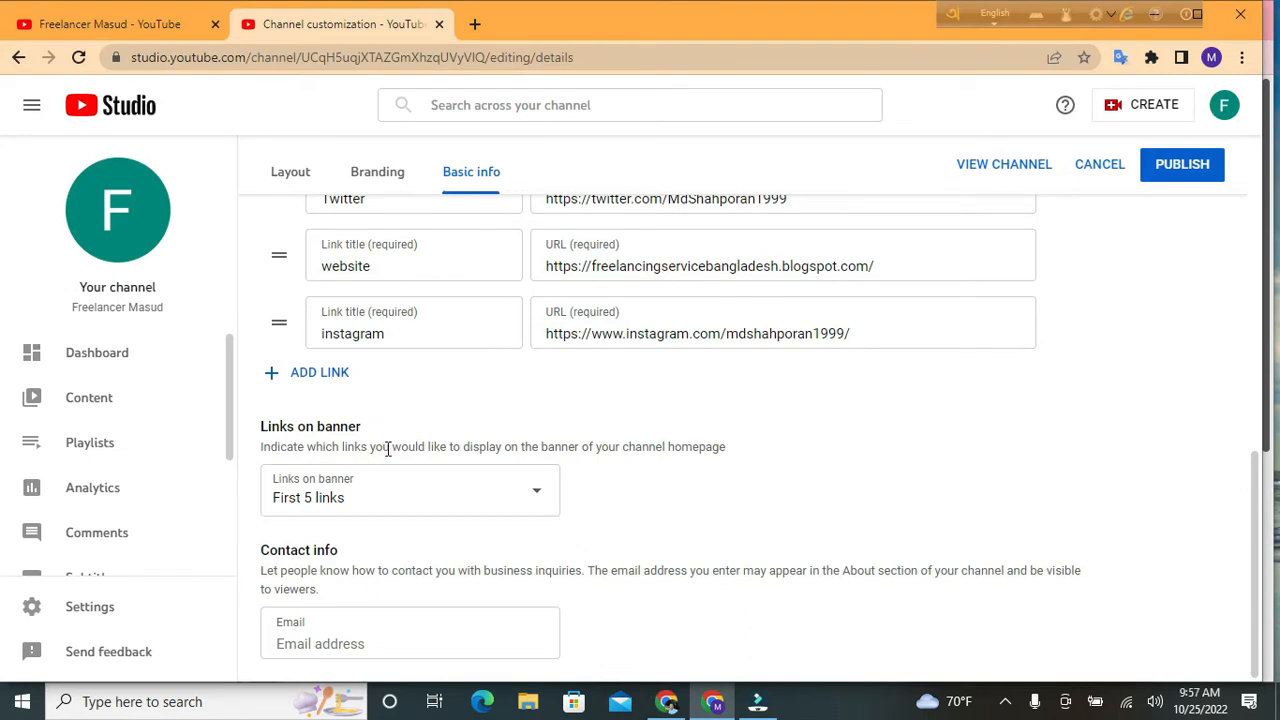
scroll(430, 330, up, 2)
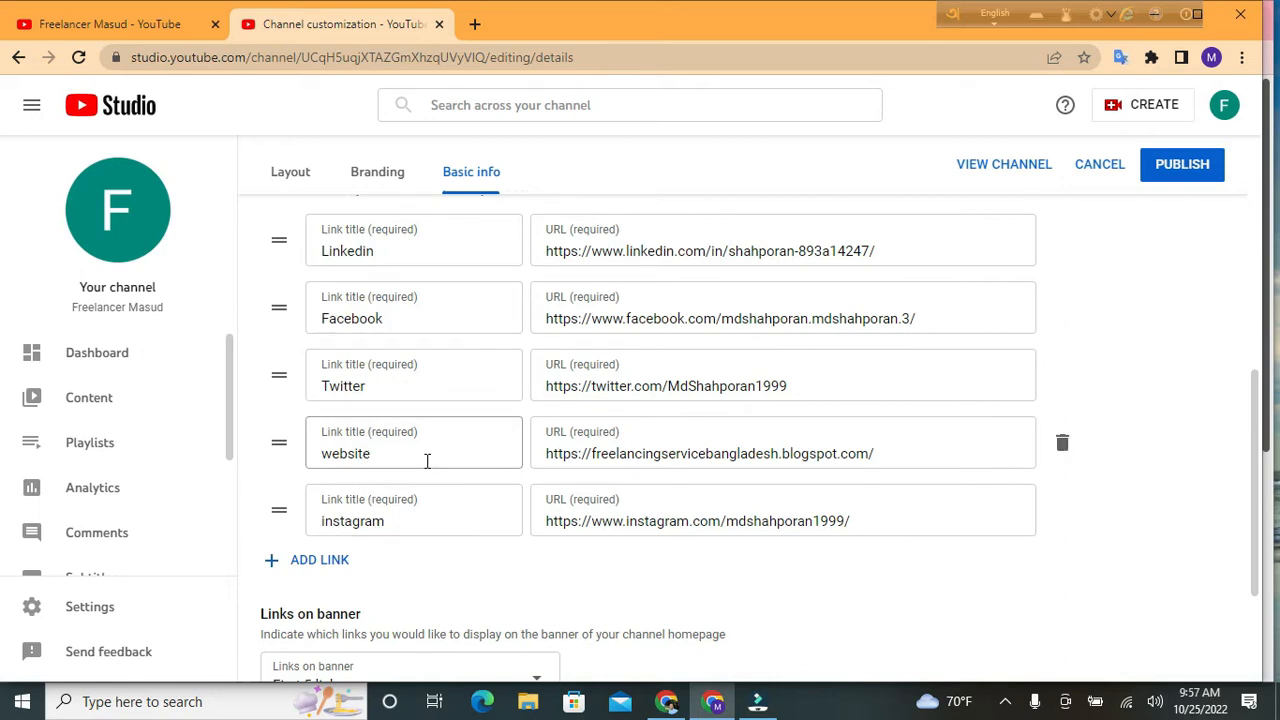
scroll(400, 475, down, 1)
scroll(362, 540, down, 1)
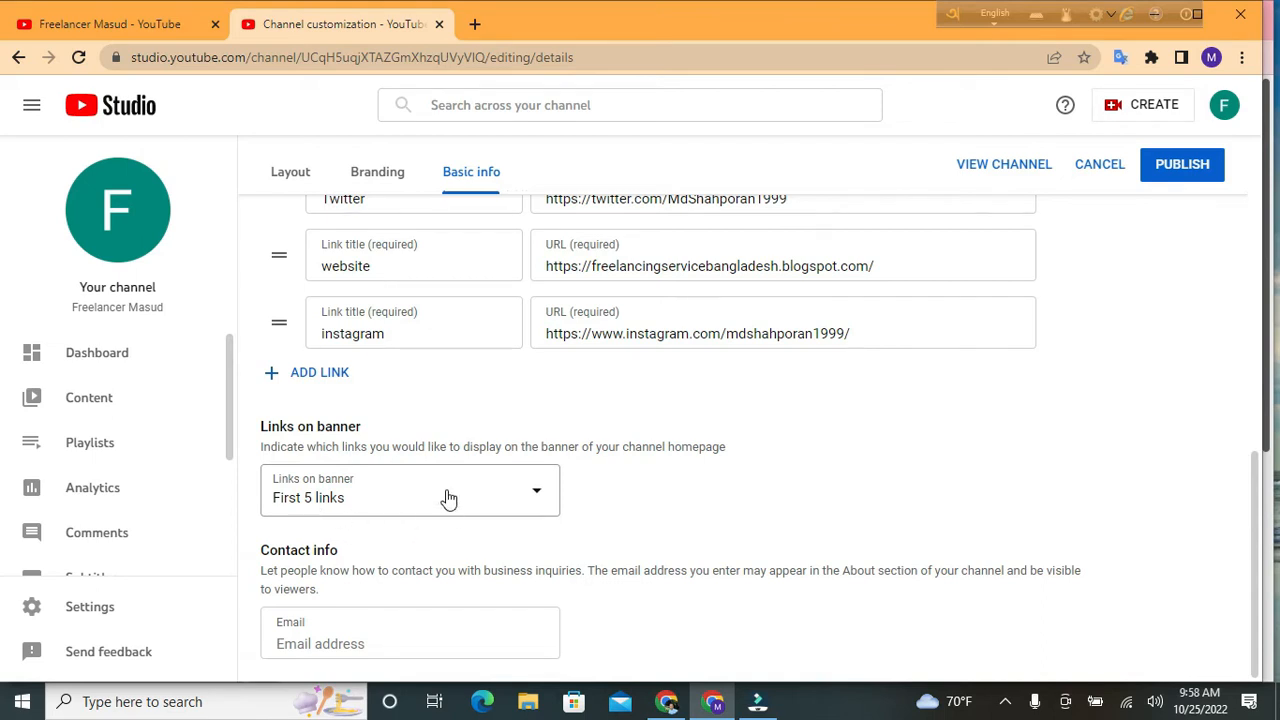
Add a sixth link titled 'pinterest' and paste the copied Instagram address as its URL
click(321, 376)
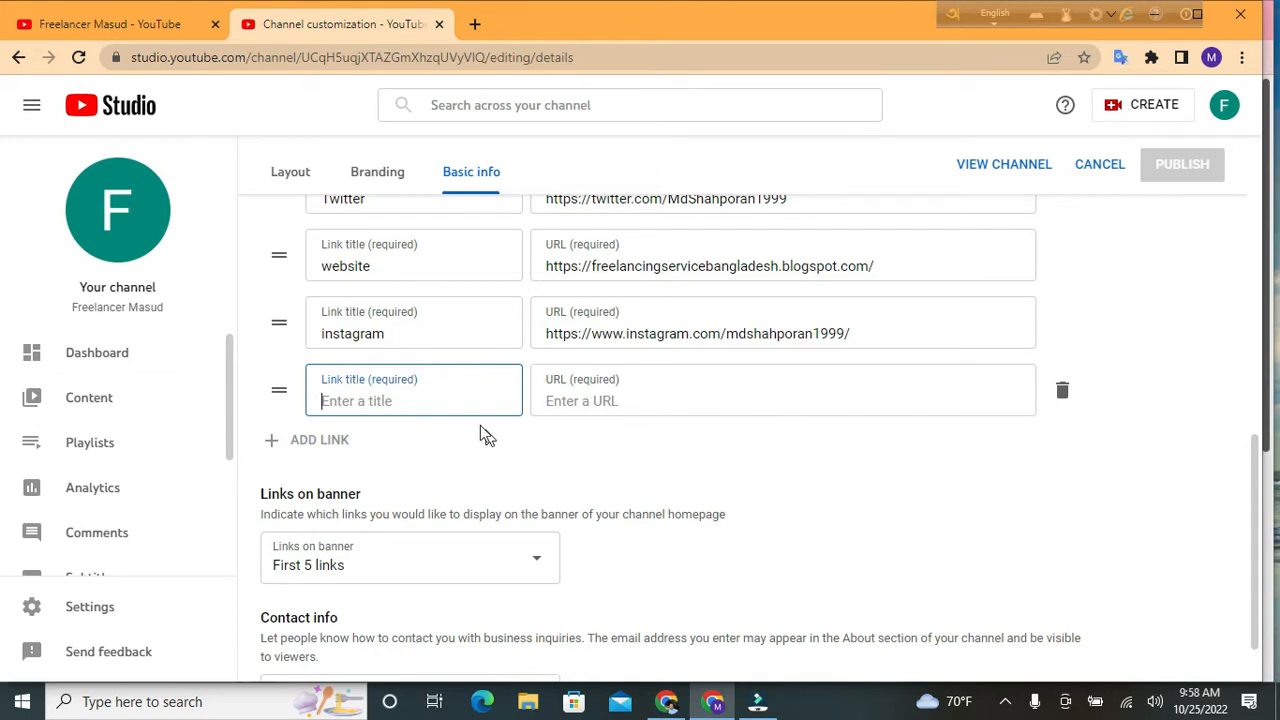
click(404, 397)
text(pinterest)
click(580, 401)
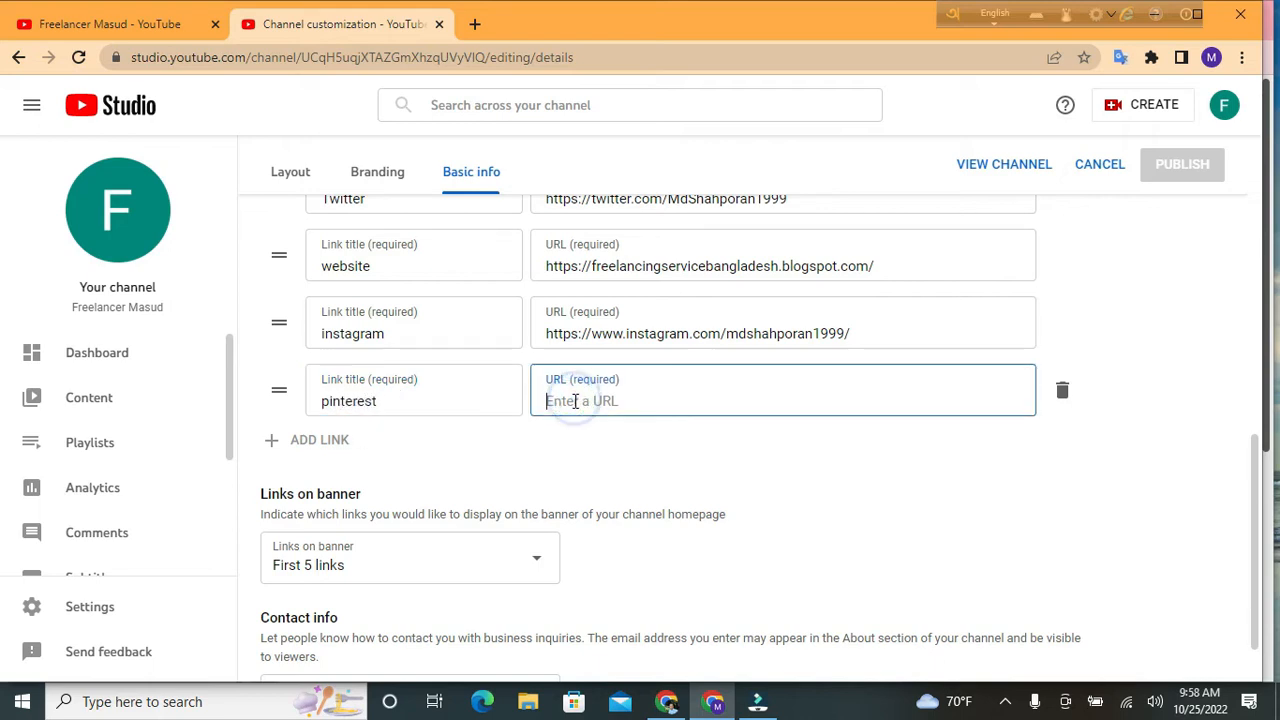
right_click(602, 411)
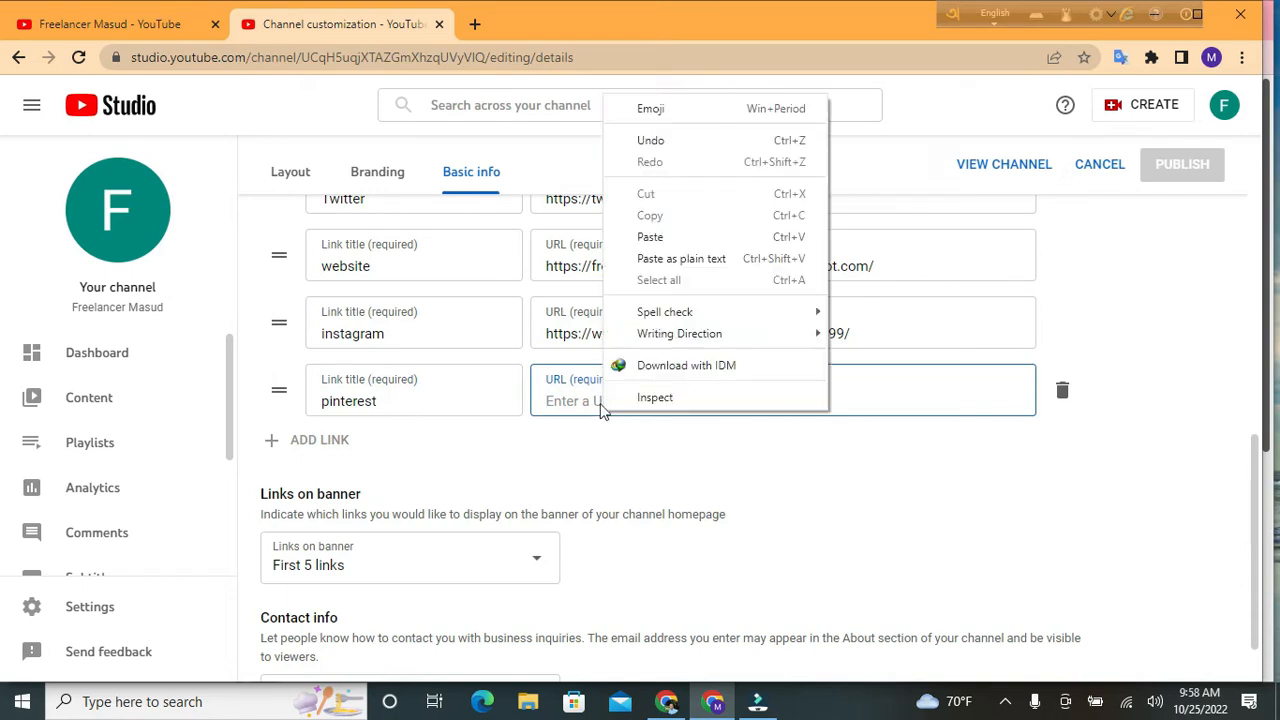
click(655, 238)
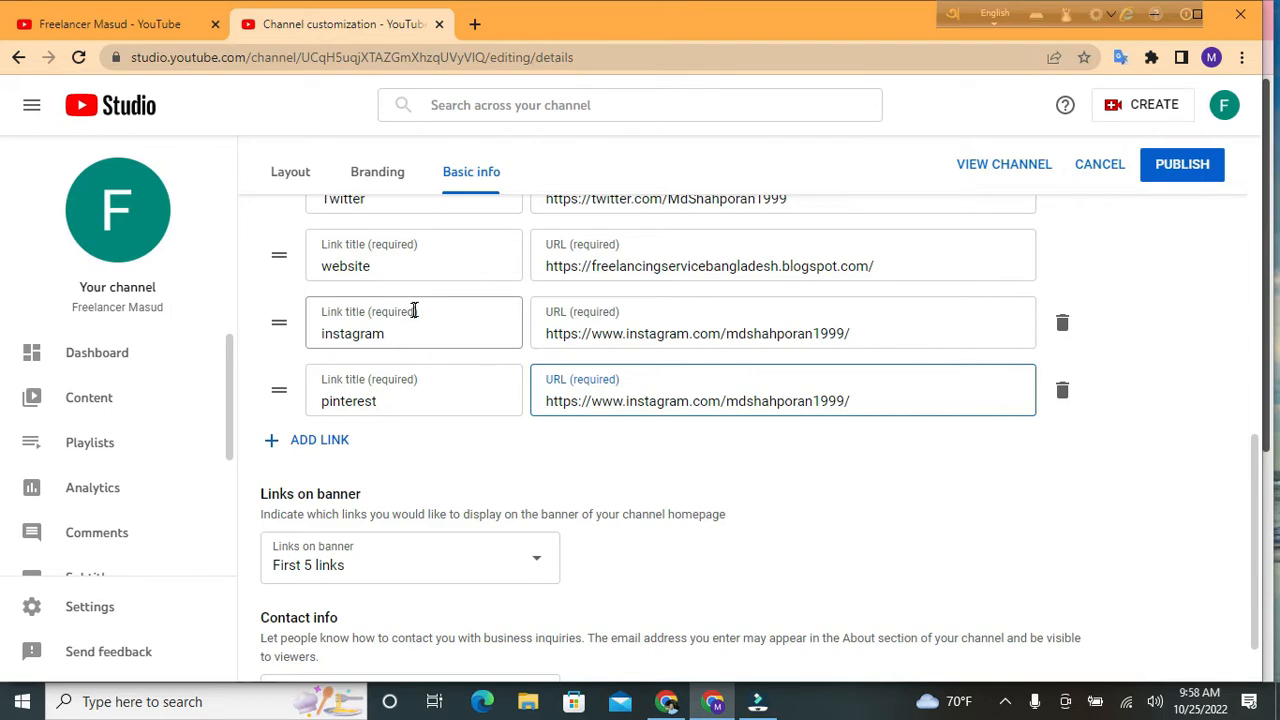
Scroll up and down through the Links list to review all six links
scroll(440, 265, up, 1)
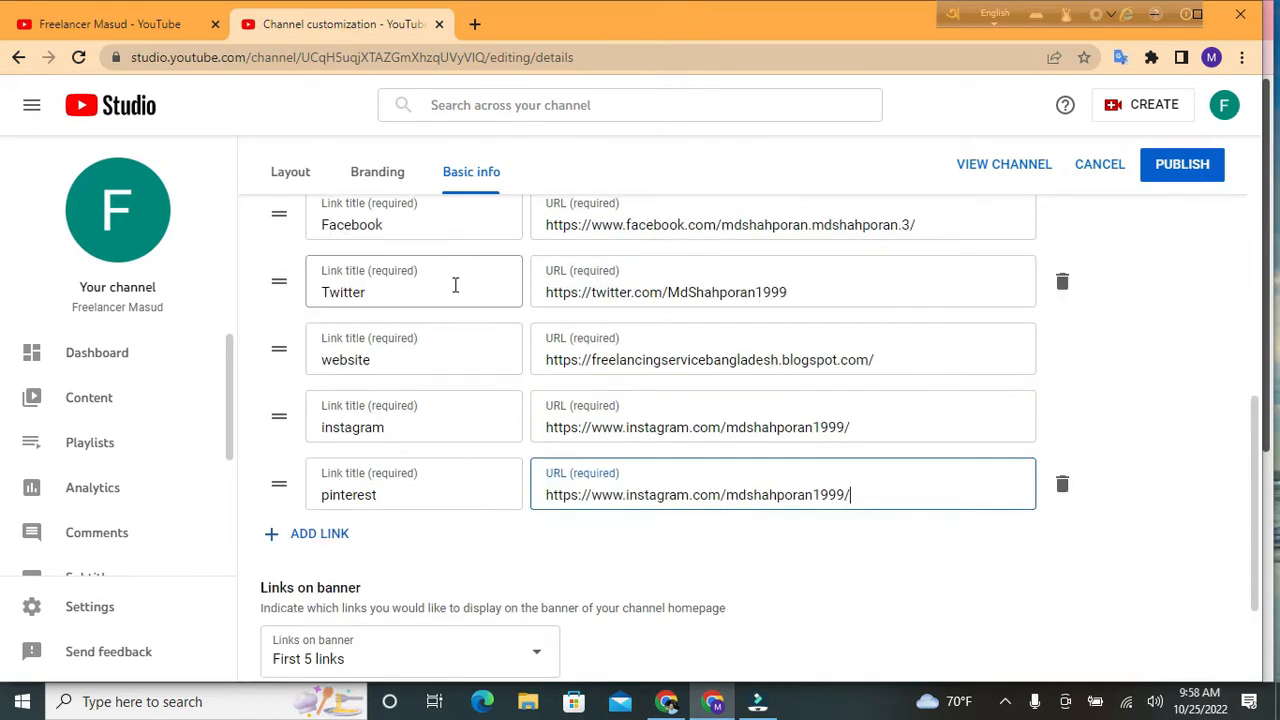
scroll(448, 257, up, 2)
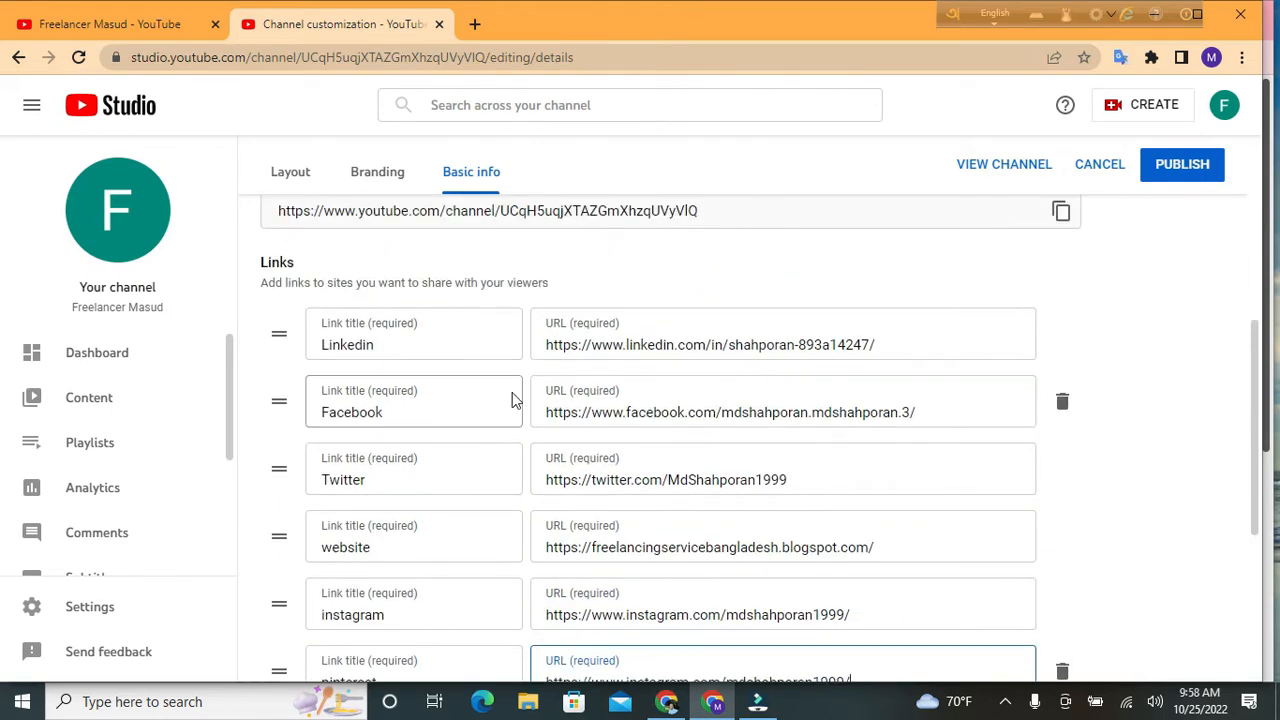
scroll(525, 399, down, 2)
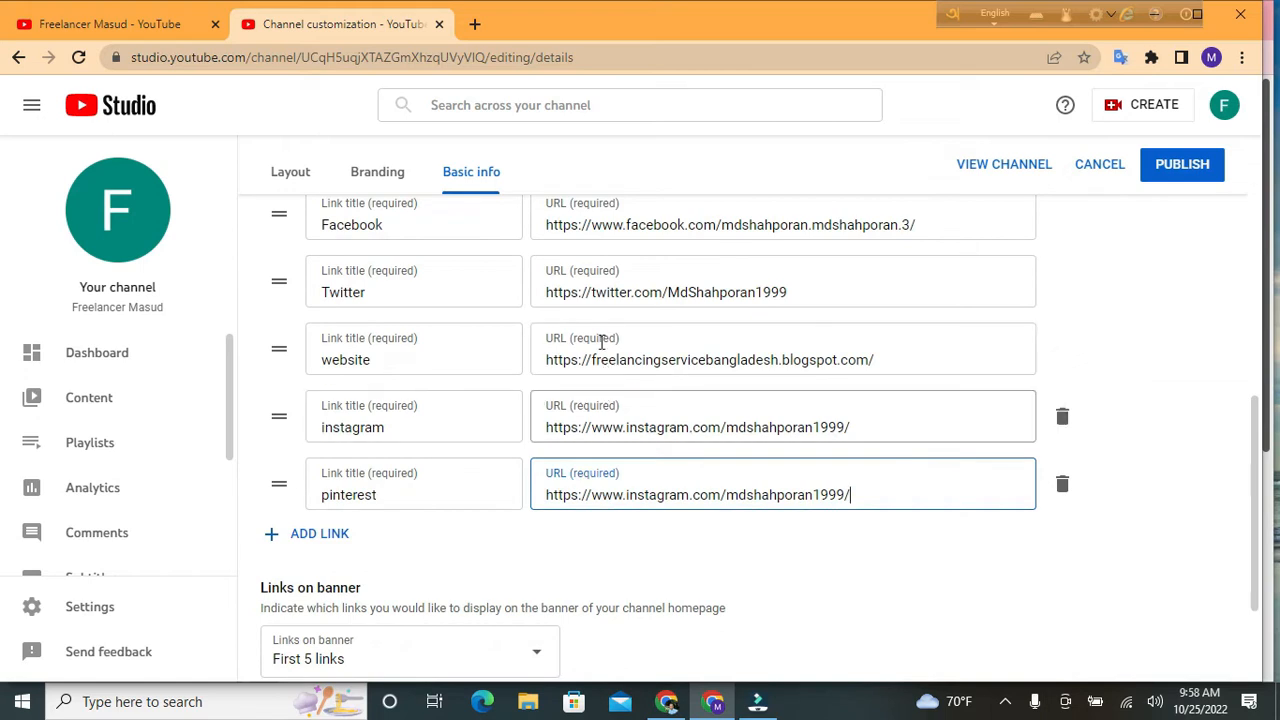
scroll(520, 390, down, 1)
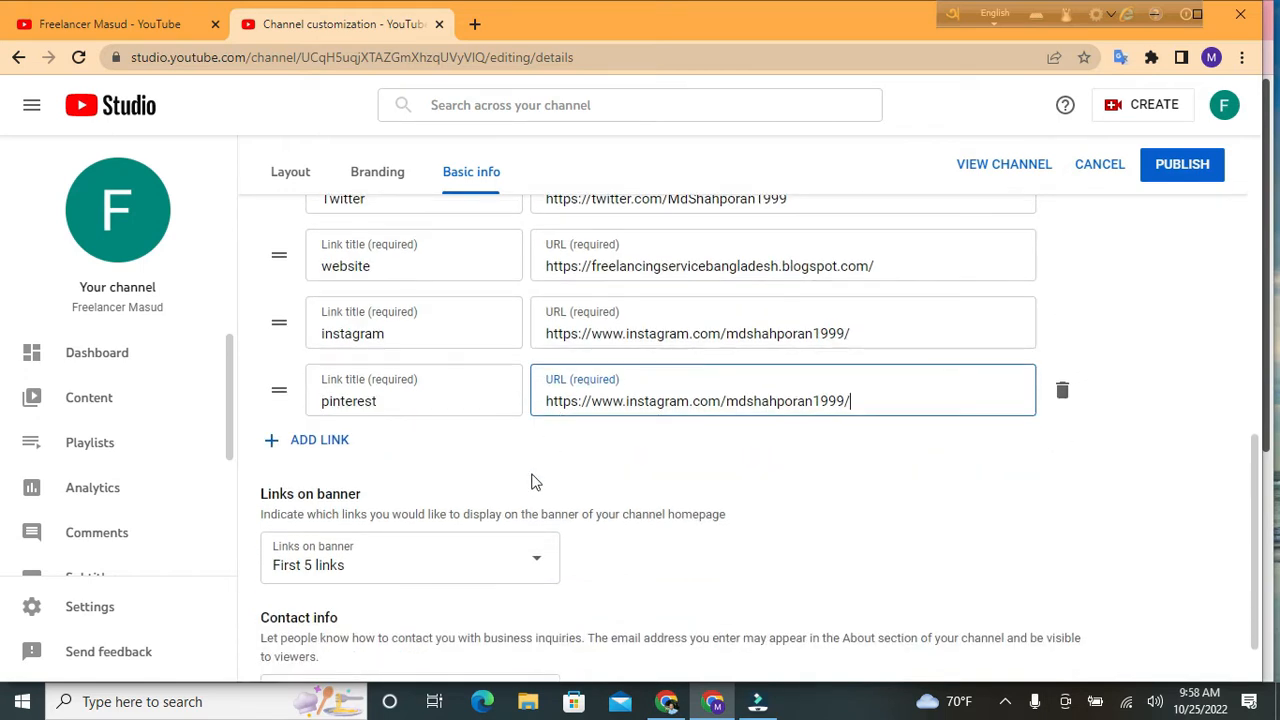
scroll(522, 538, down, 1)
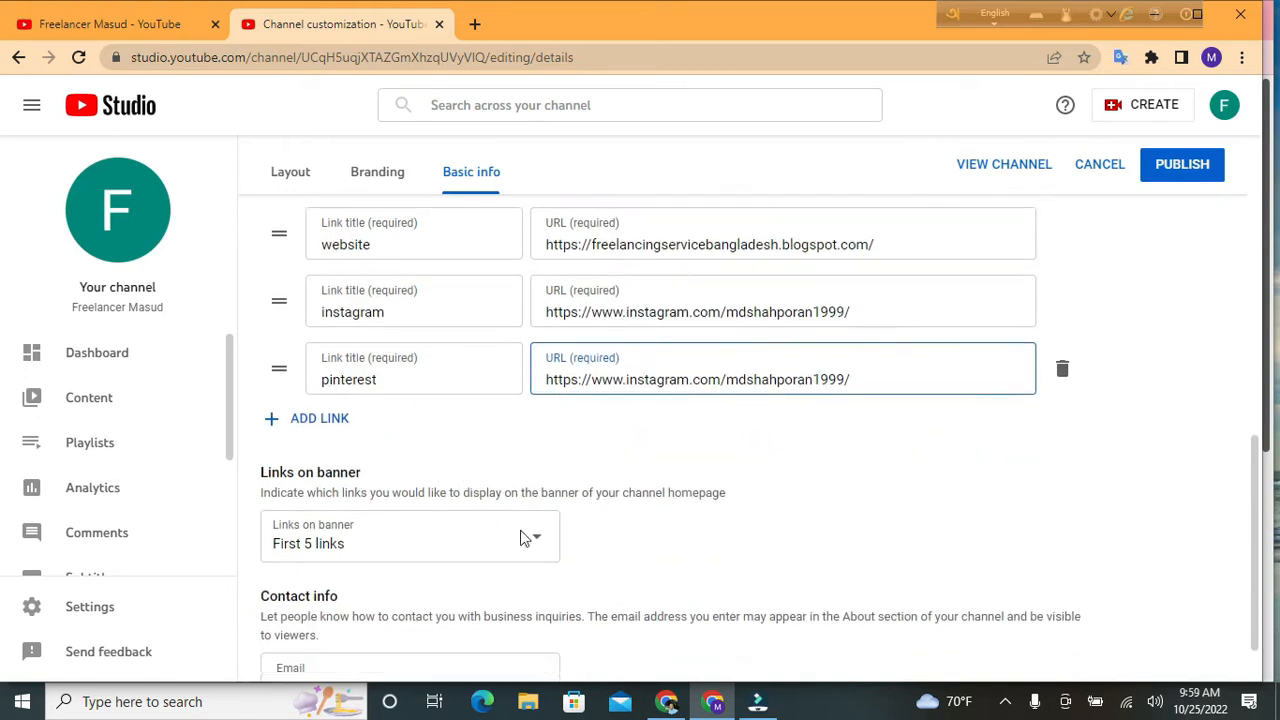
scroll(522, 538, down, 1)
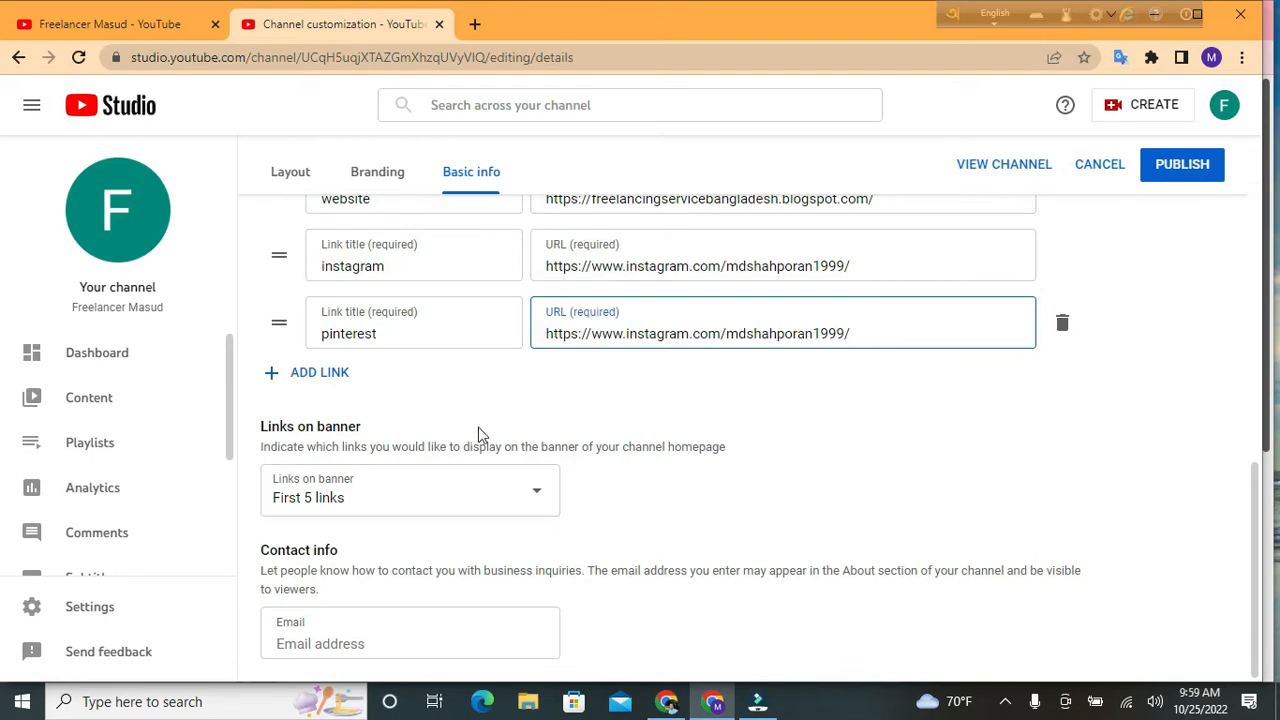
scroll(475, 433, up, 3)
scroll(473, 435, up, 2)
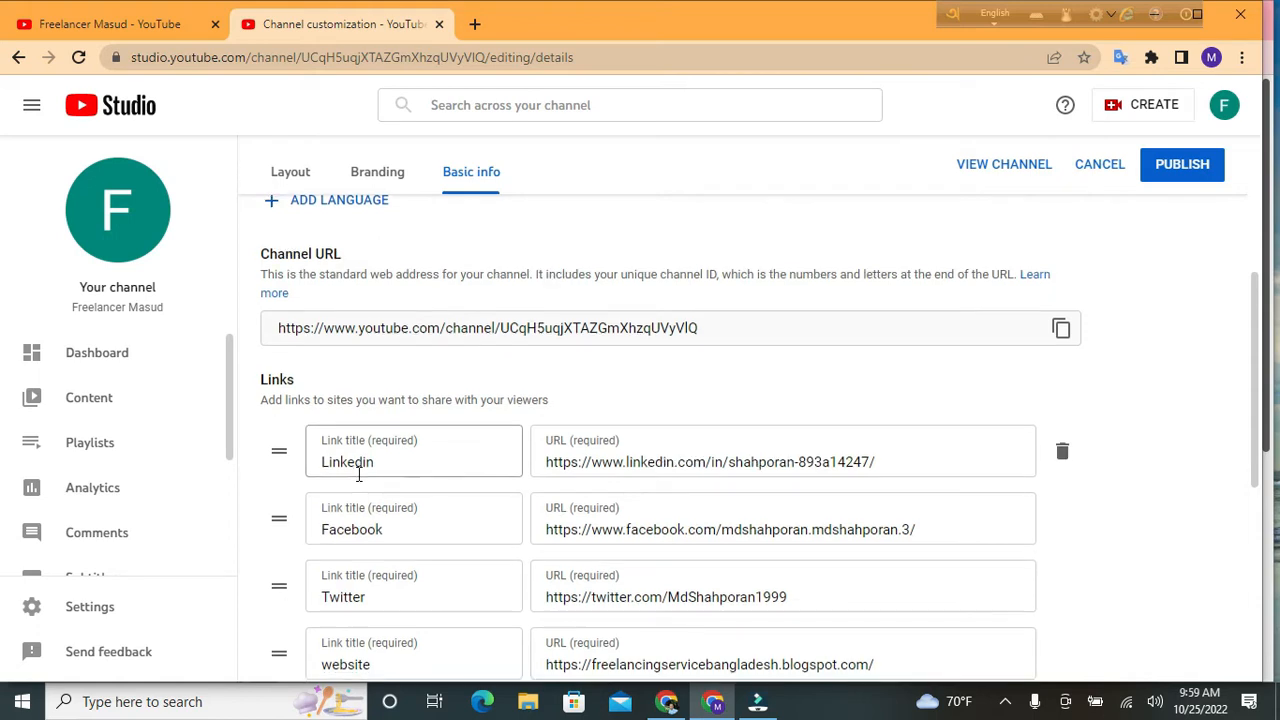
scroll(355, 470, down, 1)
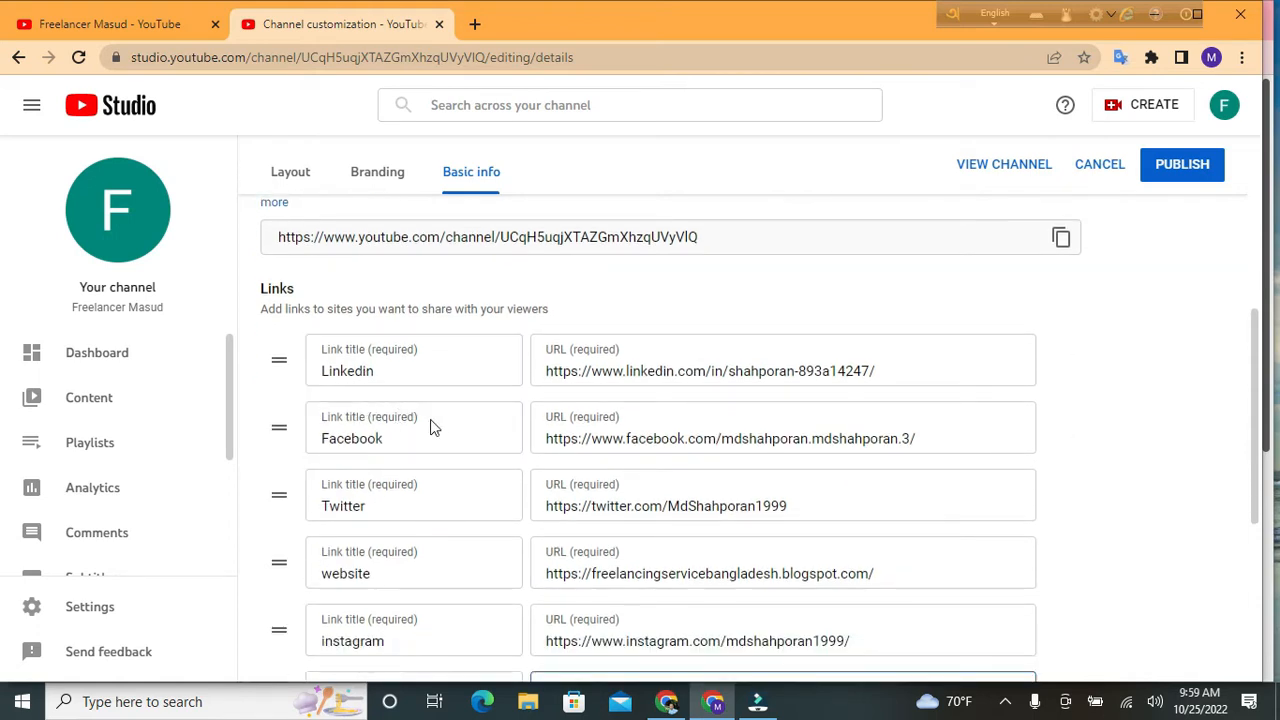
scroll(448, 490, down, 1)
scroll(448, 490, down, 1)
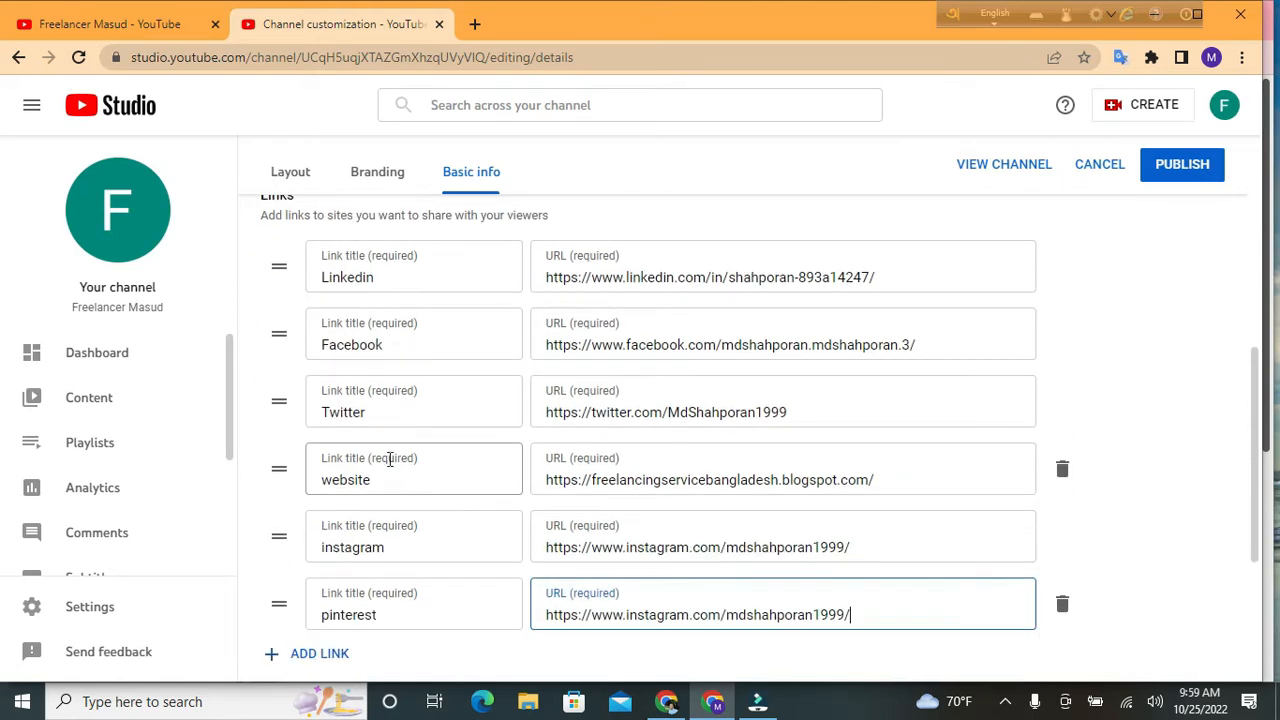
scroll(472, 528, down, 2)
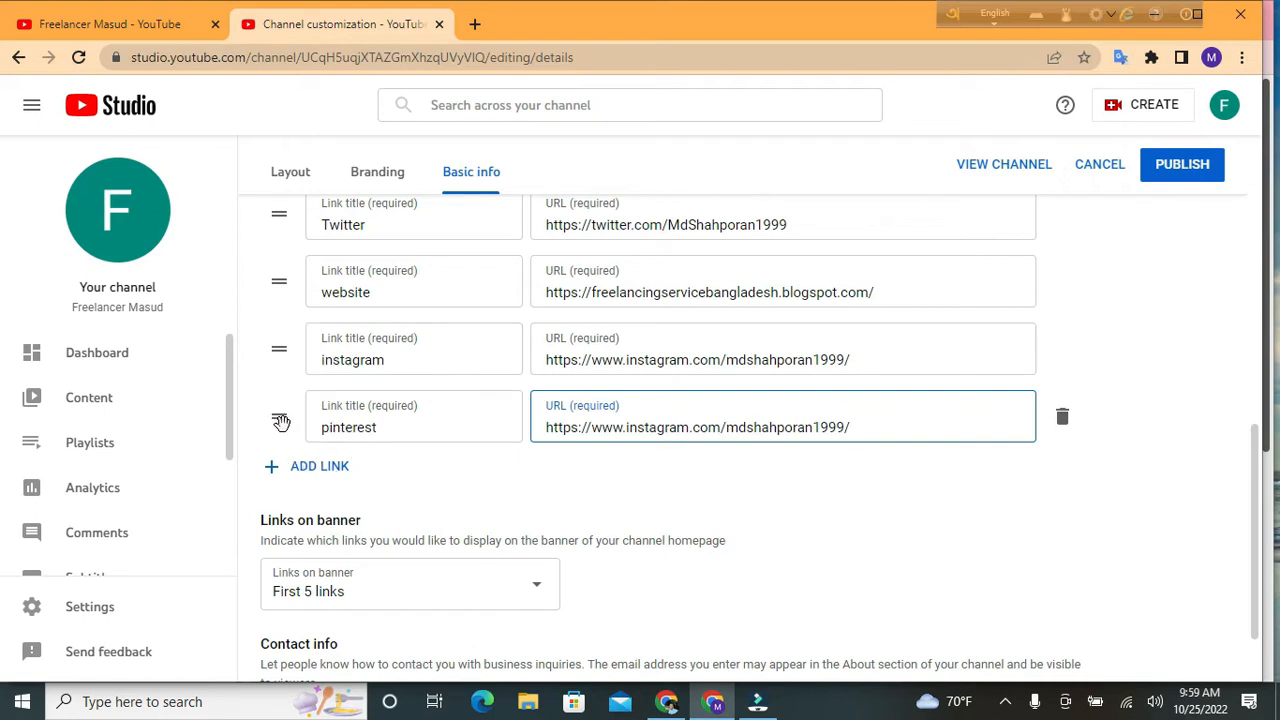
Drag the pinterest link above instagram, then scroll back up the Links list
drag(280, 420, 284, 360)
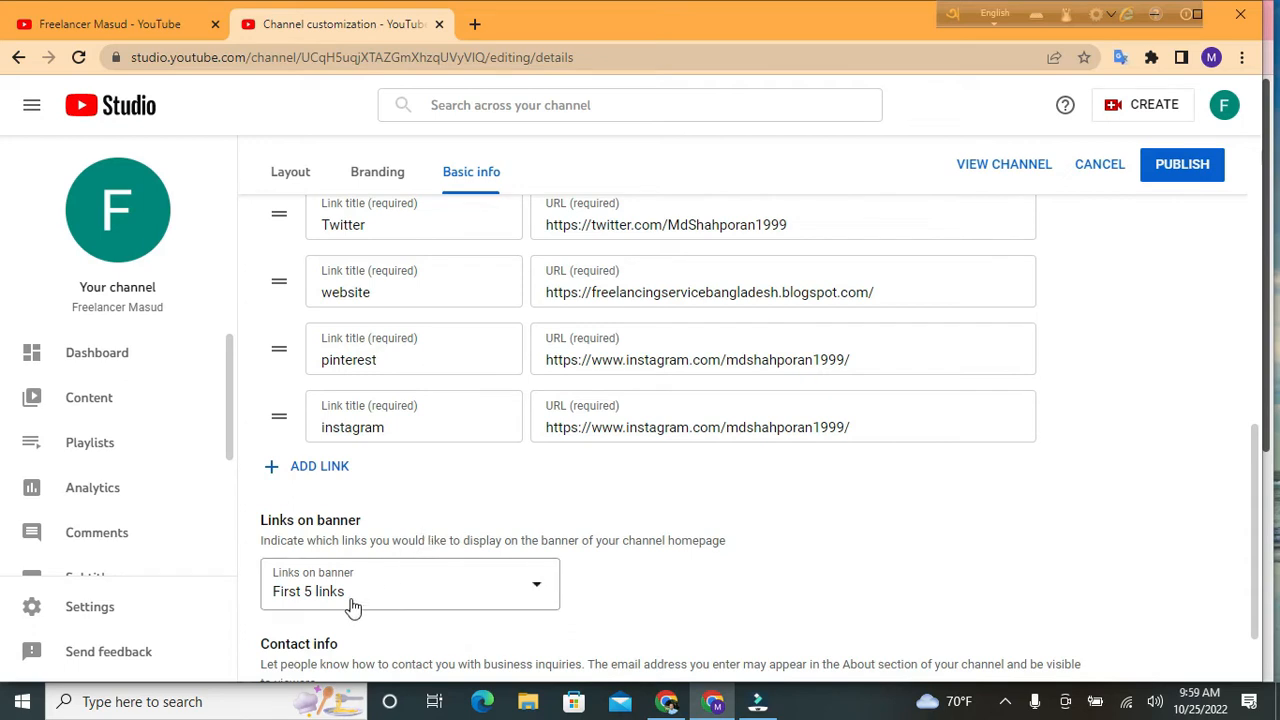
scroll(540, 562, down, 1)
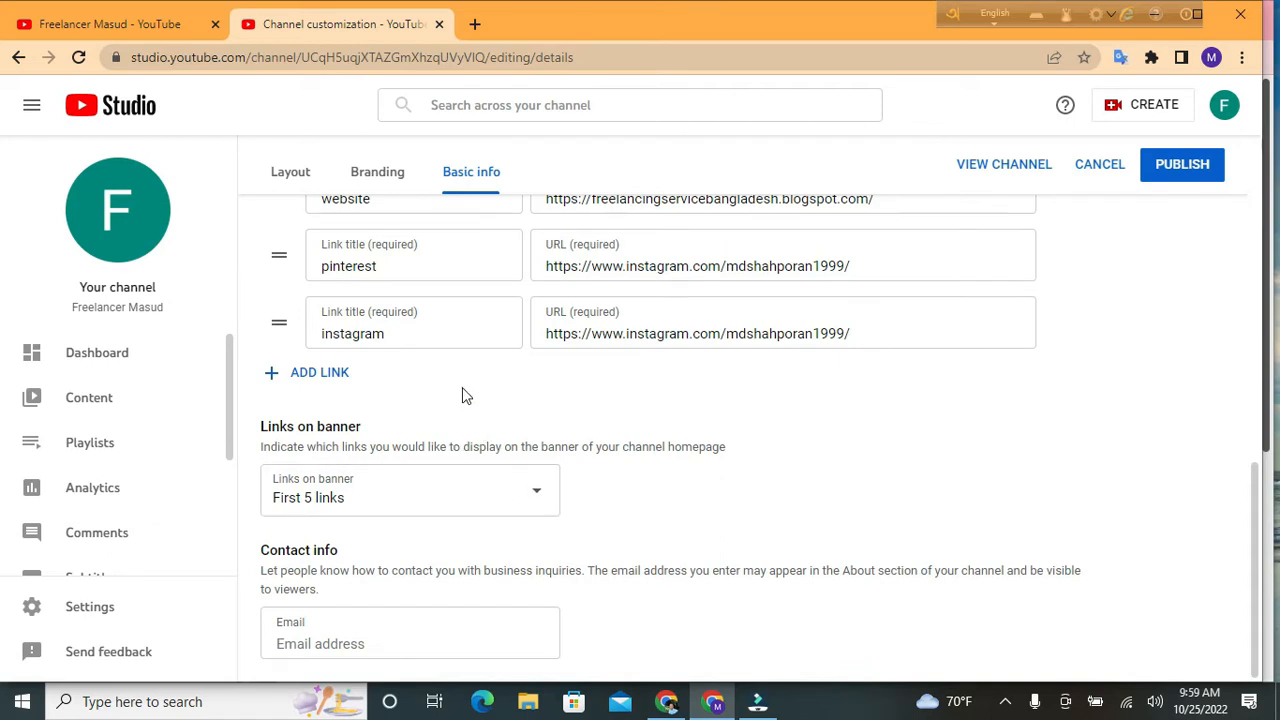
scroll(463, 391, up, 1)
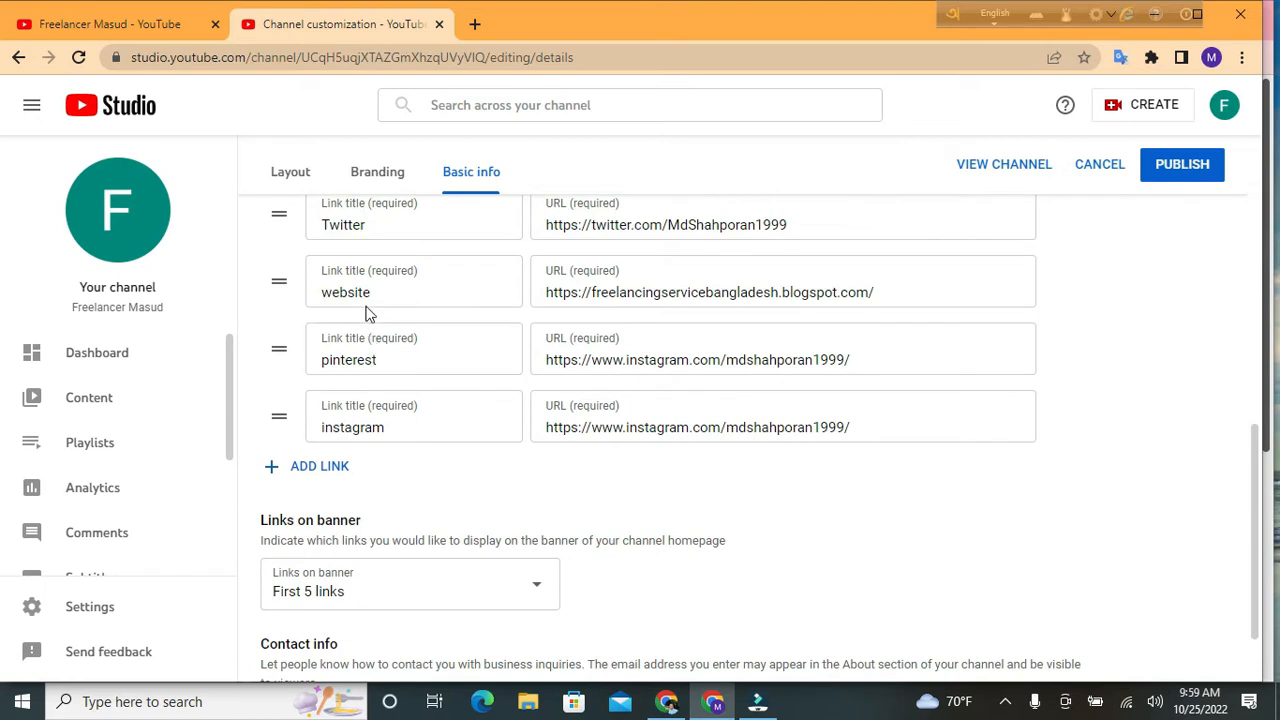
scroll(365, 315, up, 1)
scroll(378, 325, up, 1)
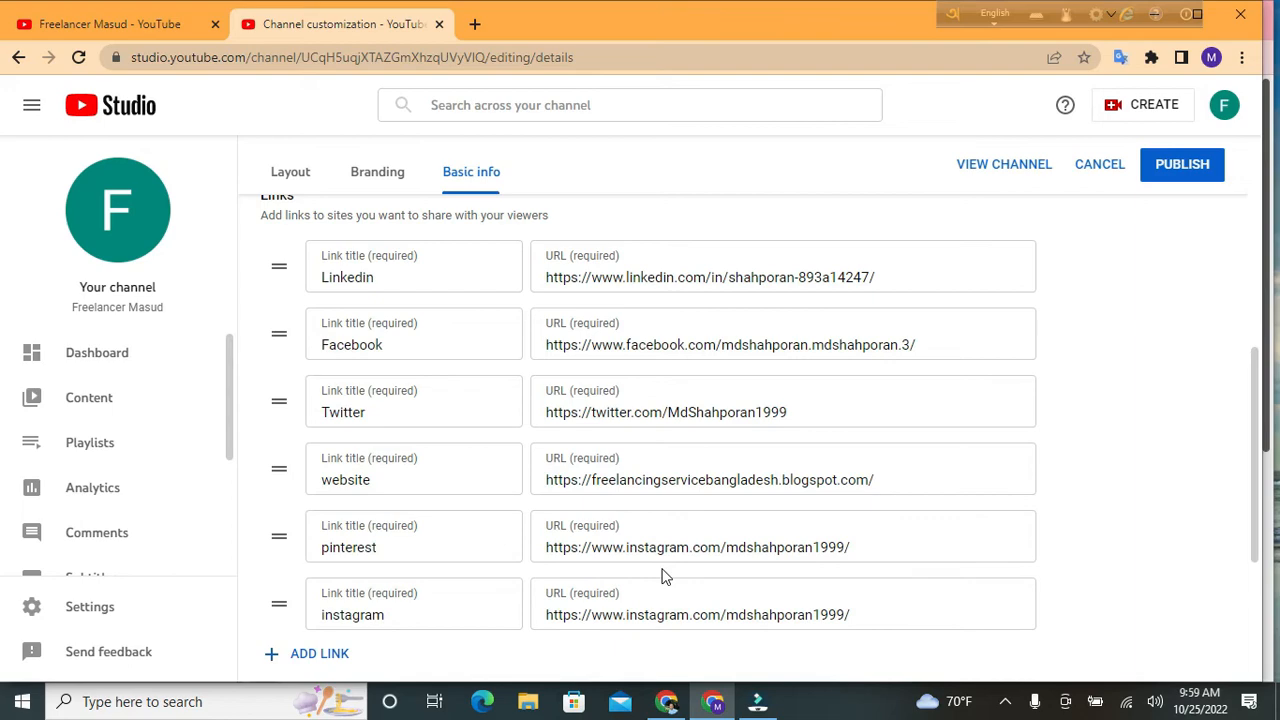
click(666, 701)
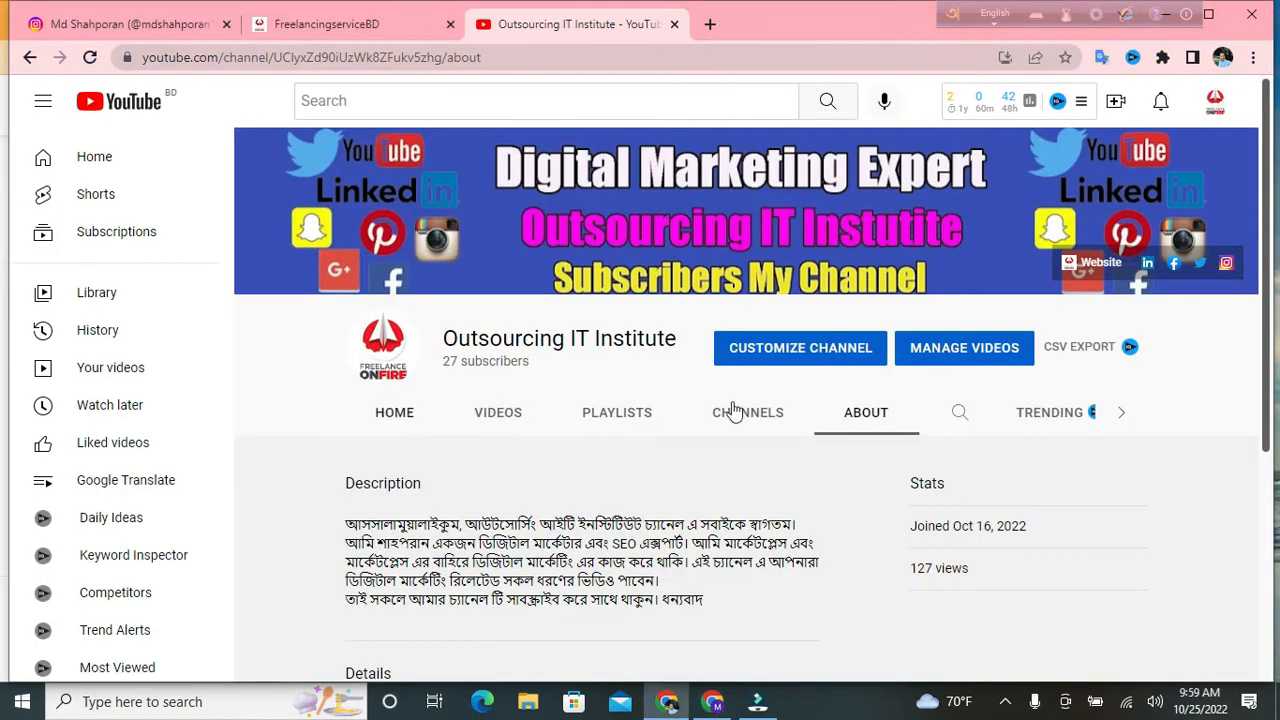
scroll(822, 405, down, 4)
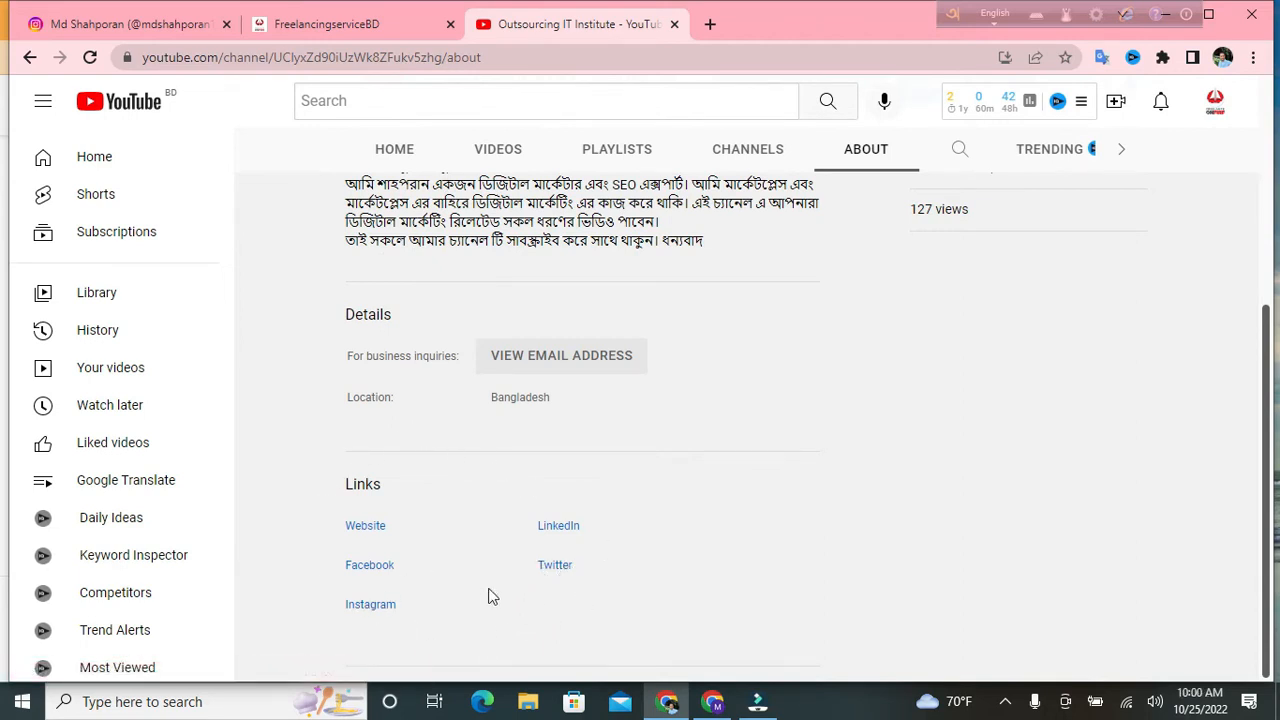
scroll(591, 500, up, 4)
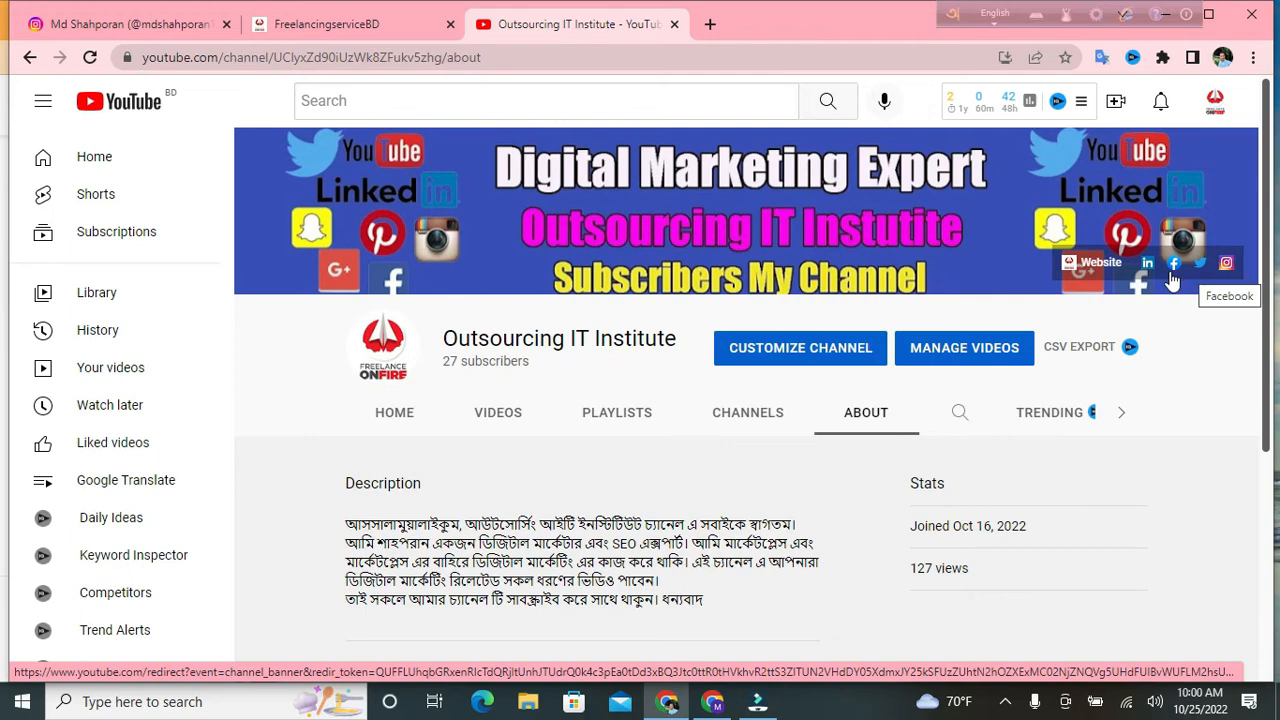
scroll(770, 500, down, 1)
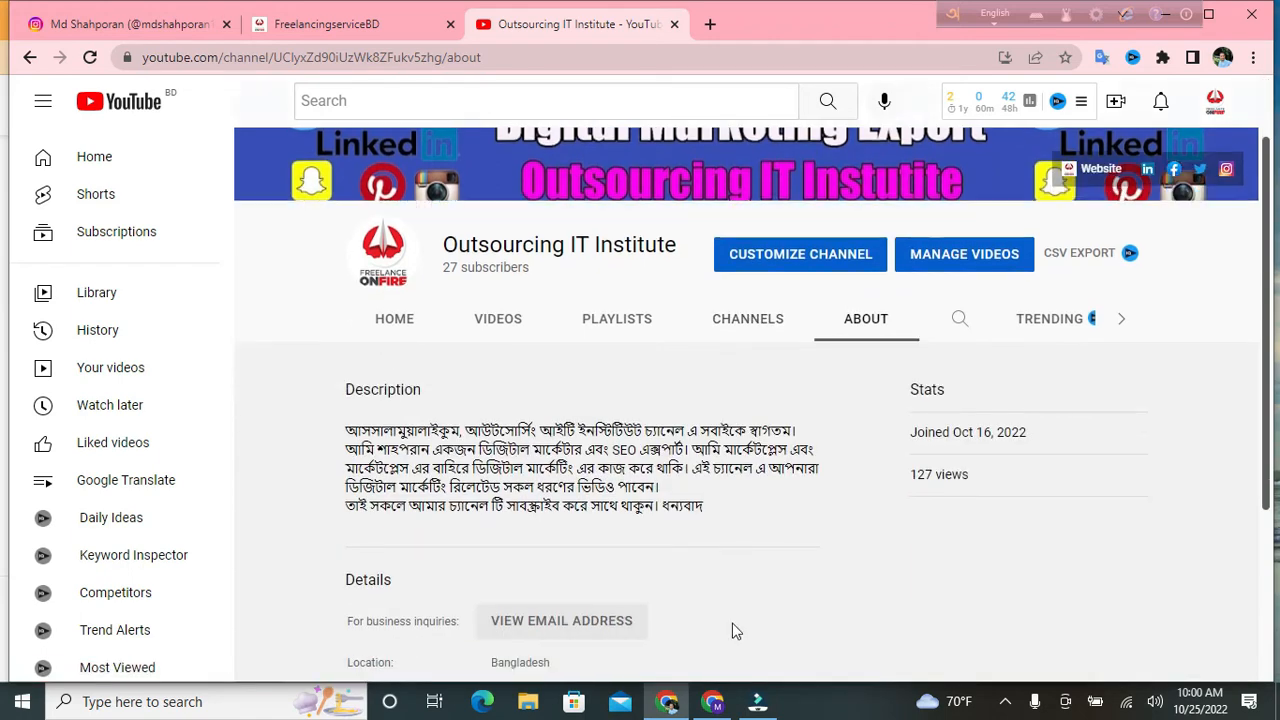
click(713, 701)
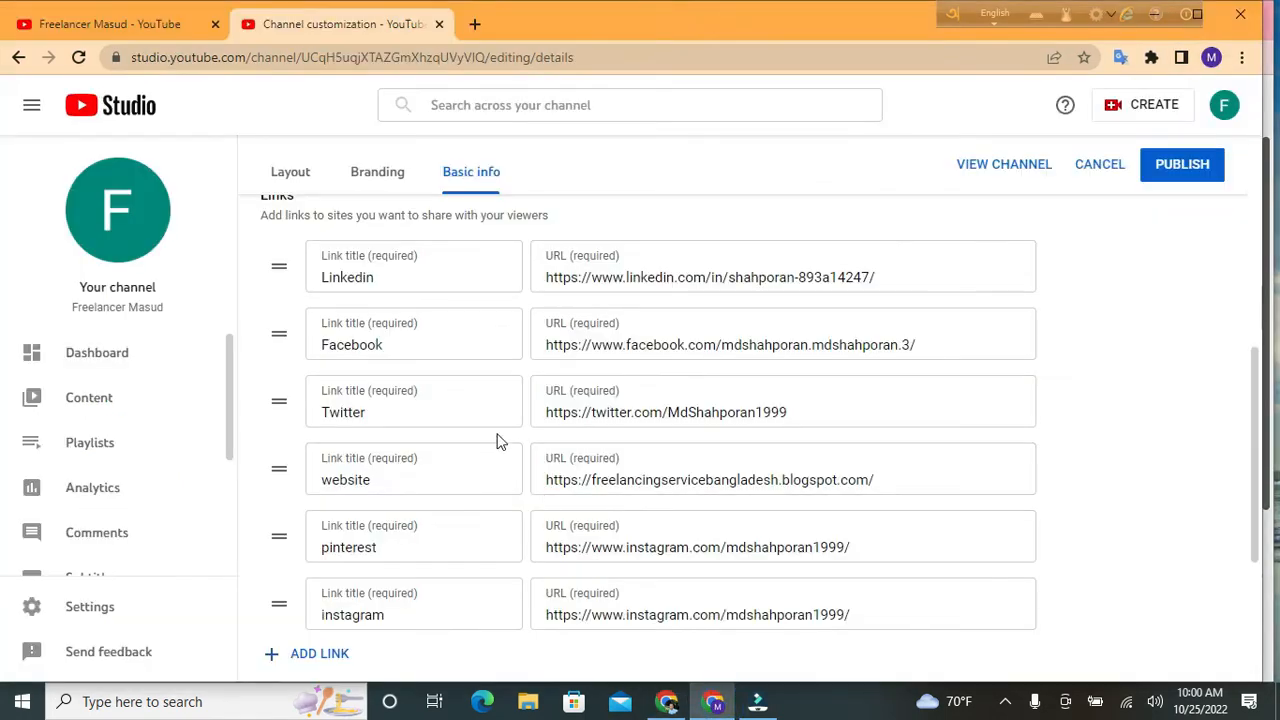
Type the channel's contact Gmail address into the Contact info Email field, fixing a typo
scroll(497, 441, down, 2)
scroll(529, 443, down, 1)
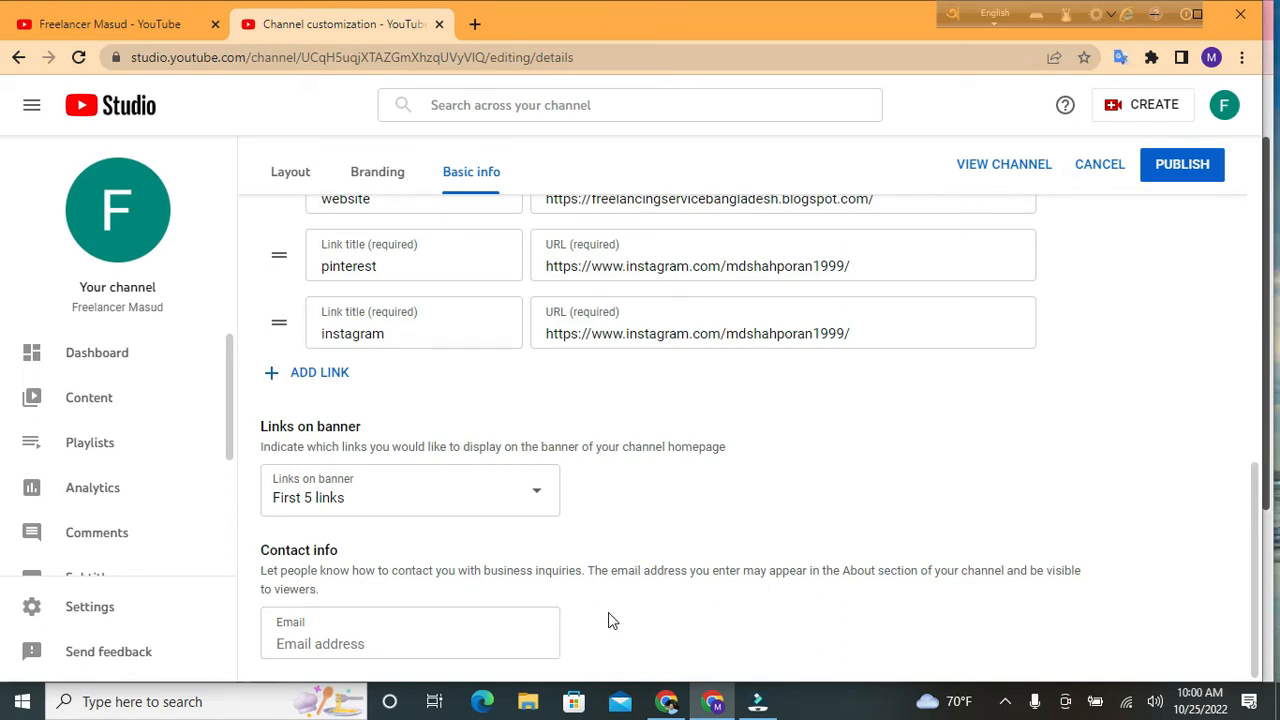
click(353, 647)
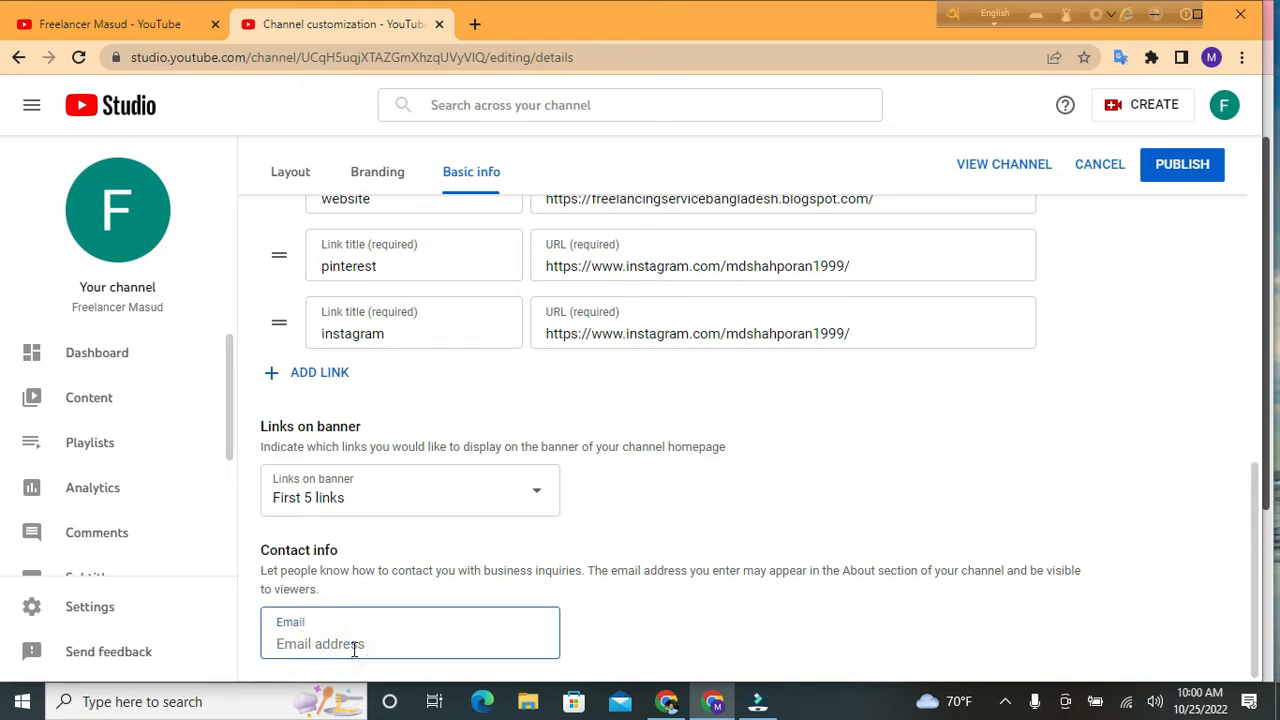
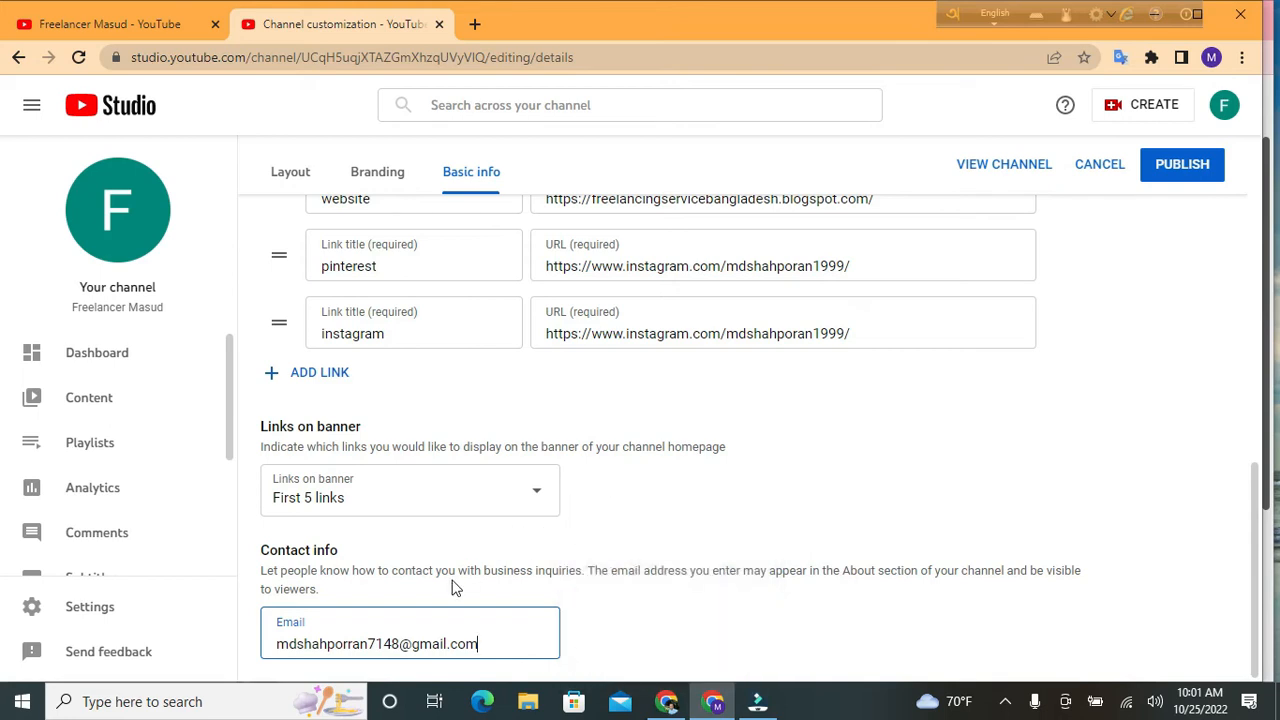
scroll(1131, 291, up, 2)
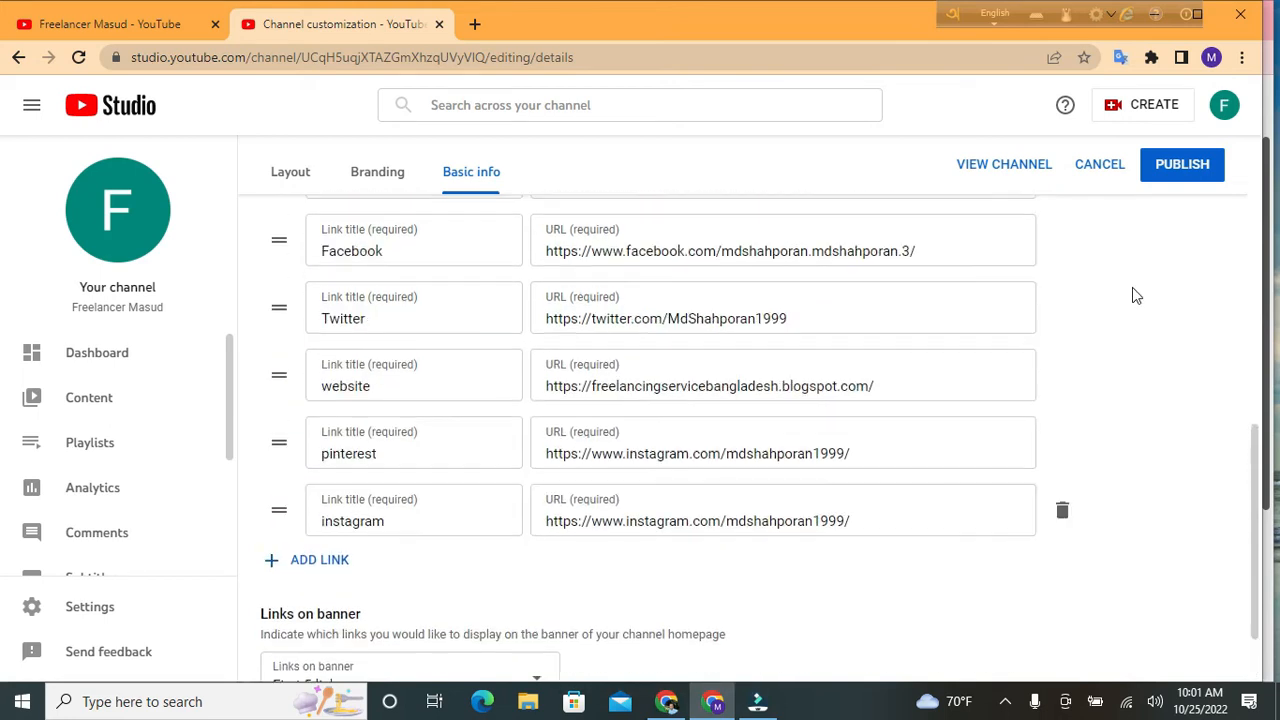
Publish the Basic info changes with the six social links and contact email
click(1189, 176)
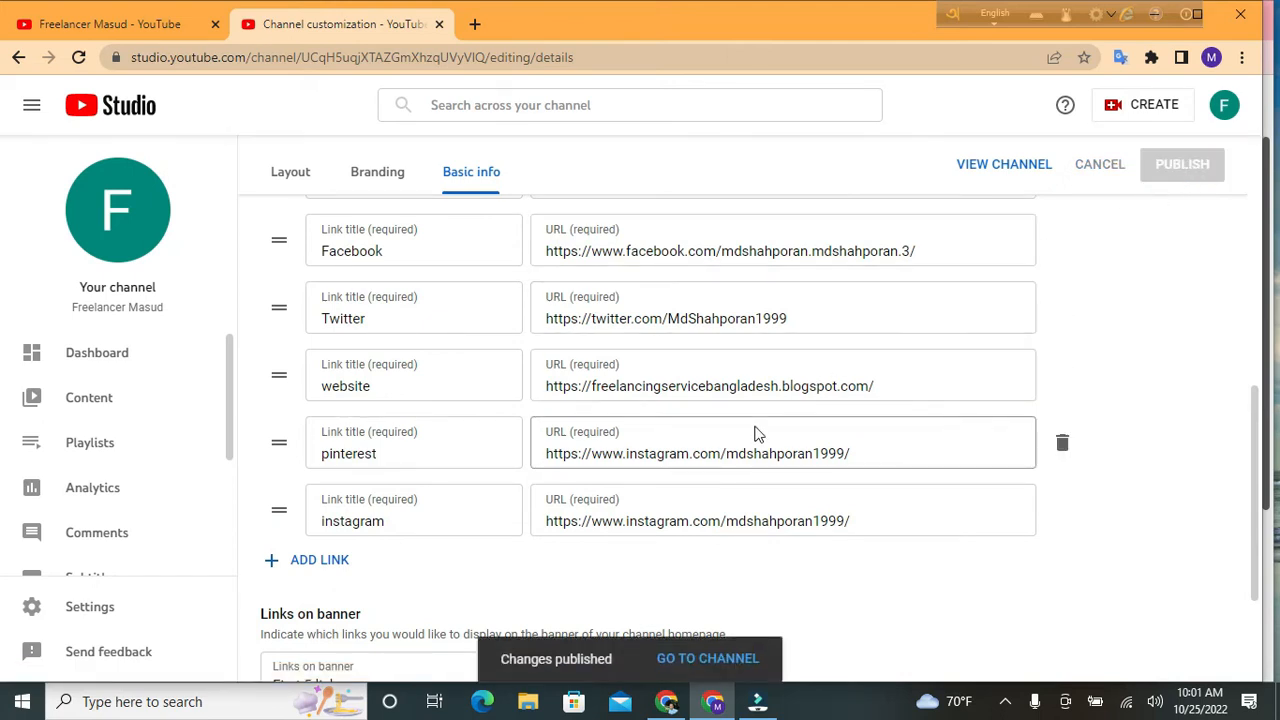
Open the public channel page in a new tab via the channel avatar
click(146, 242)
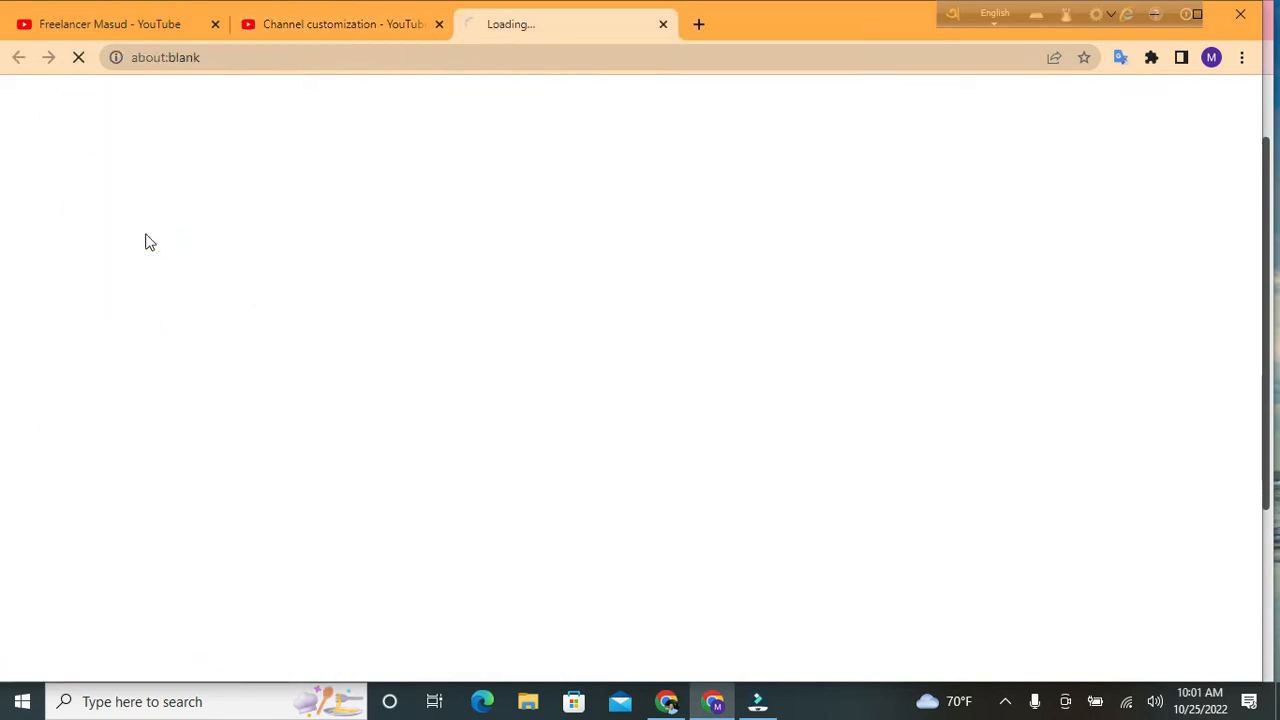